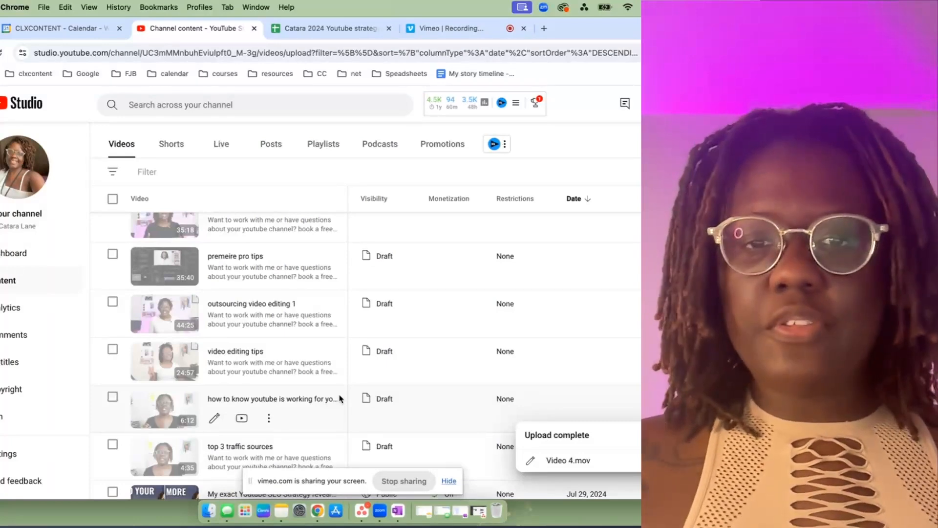
# Open the draft video "top 3 traffic sources" for editing and title it "What is the best traffic source for youtube growth".
pyautogui.scroll(-2, 340, 399)
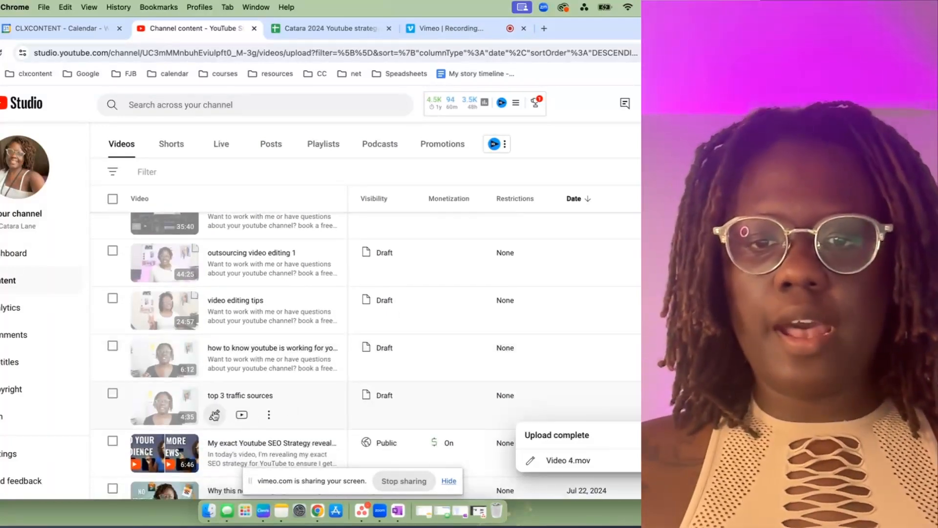
pyautogui.click(214, 414)
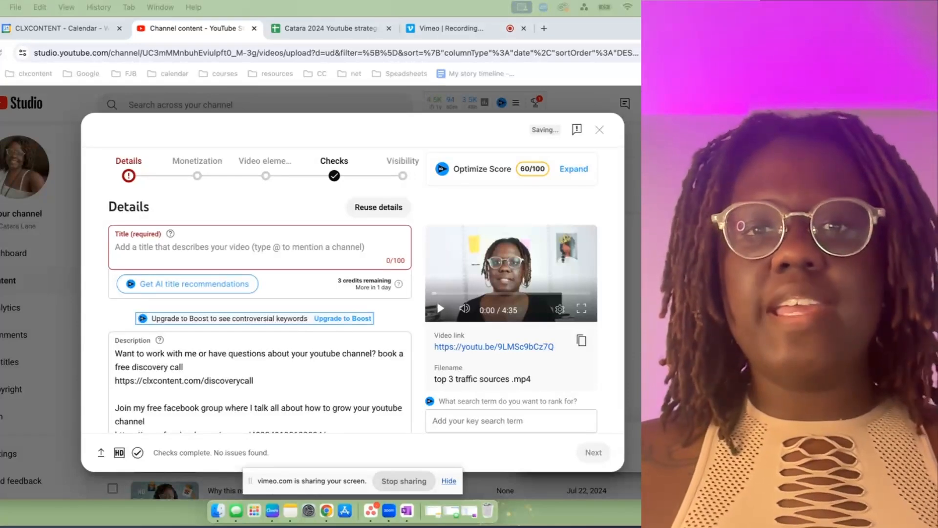
pyautogui.click(255, 248)
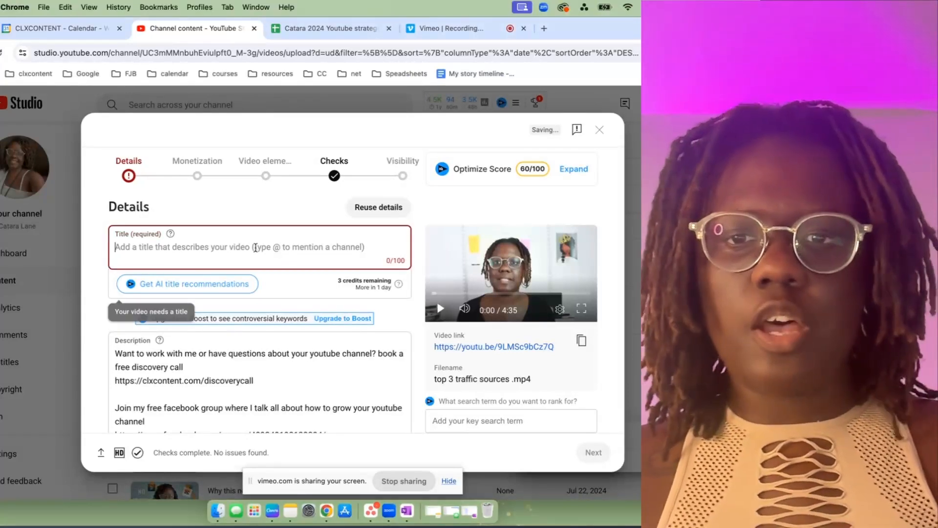
pyautogui.write('What is the best traffic source for youtube growth')
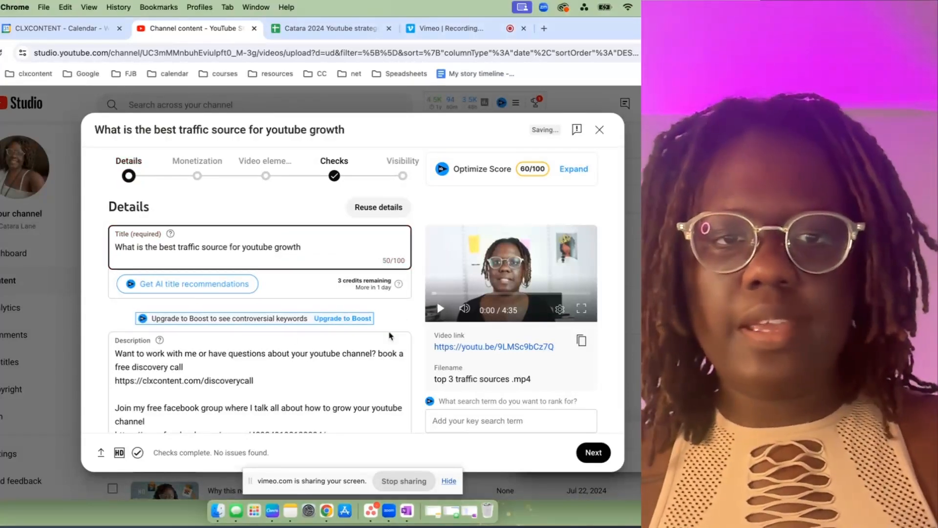
# Make room above the existing description and paste in the copied traffic source notes that begin with "1. YouTube Search".
pyautogui.scroll(-1, 245, 363)
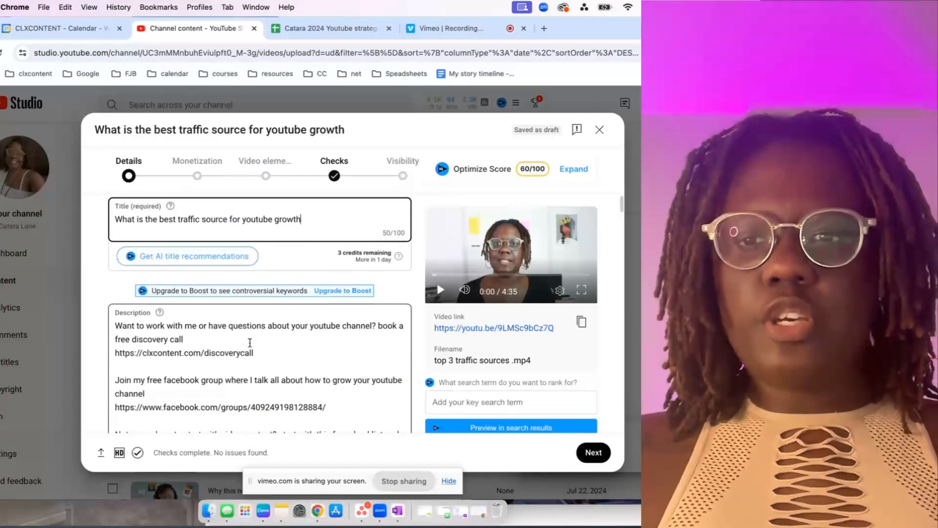
pyautogui.scroll(1, 245, 364)
pyautogui.click(117, 353)
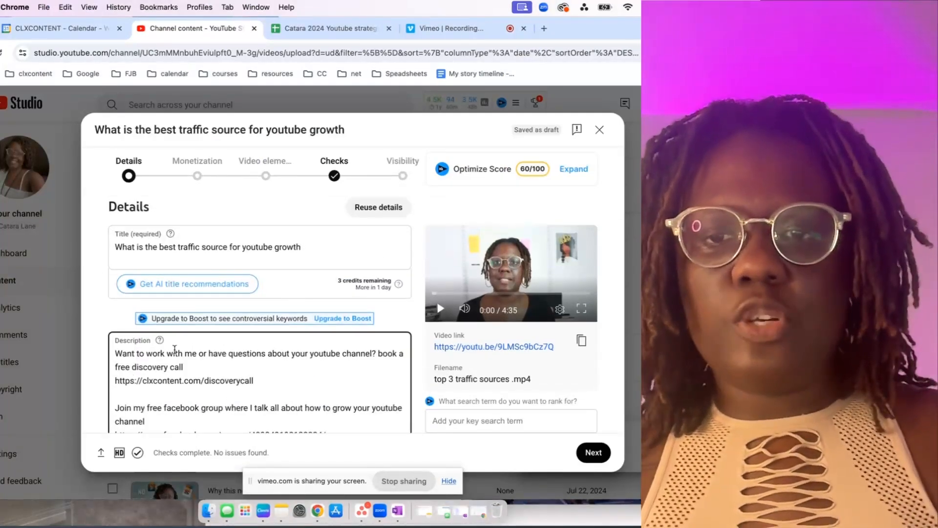
pyautogui.press('Return')
pyautogui.press('Return')
pyautogui.press('Return')
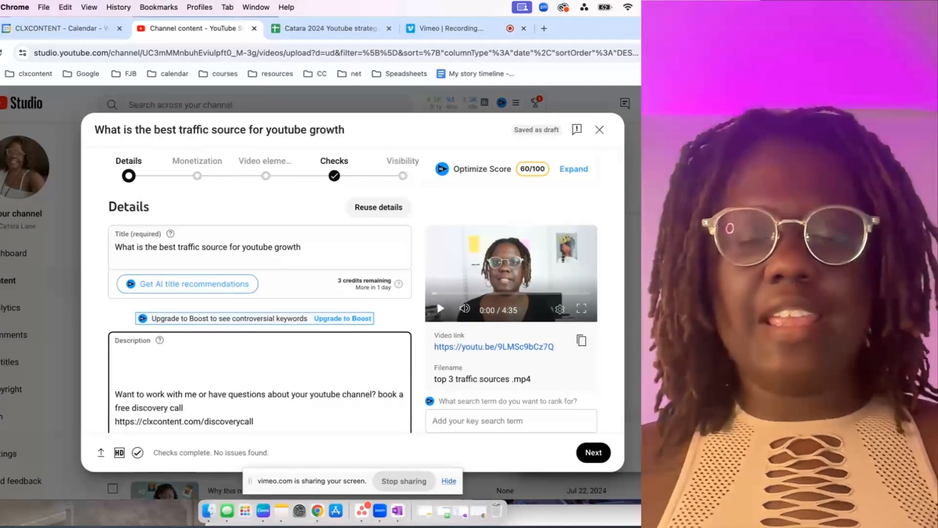
pyautogui.press('super+v')
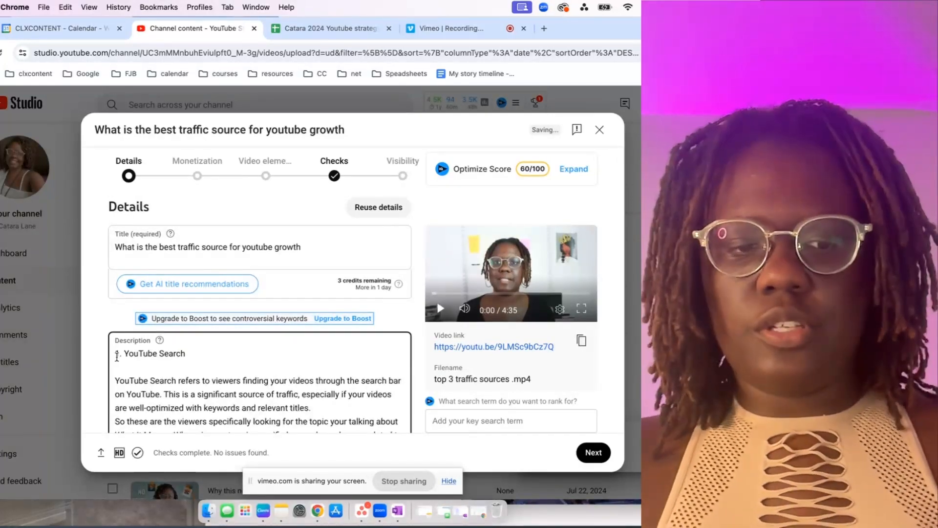
# Add the opening line "The top 3 traffic sources for youtube" above "1. YouTube Search" in the description.
pyautogui.press('Up')
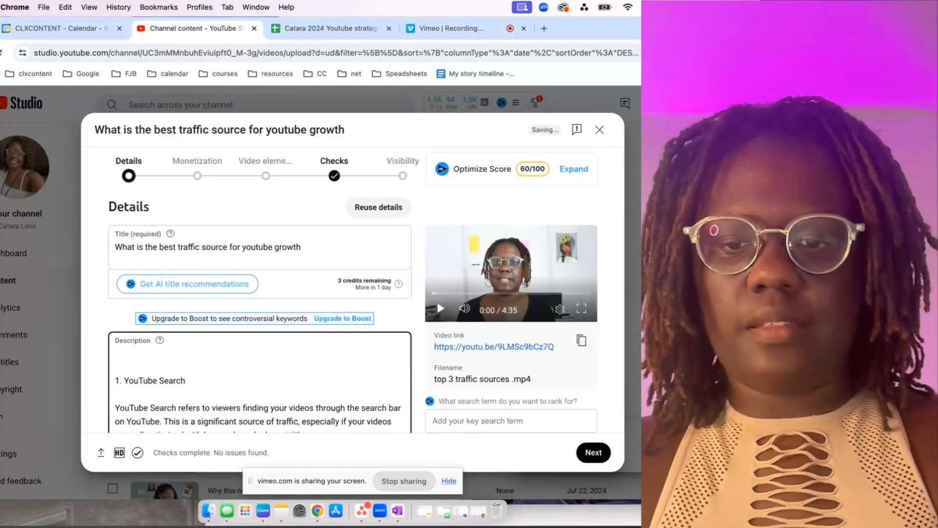
pyautogui.write('The top 3 traffic sources for youtube')
# Delete the YouTube Search notes from "So these are the viewers" up to the "2. Suggested Videos" heading.
pyautogui.scroll(-3, 147, 376)
pyautogui.scroll(3, 175, 386)
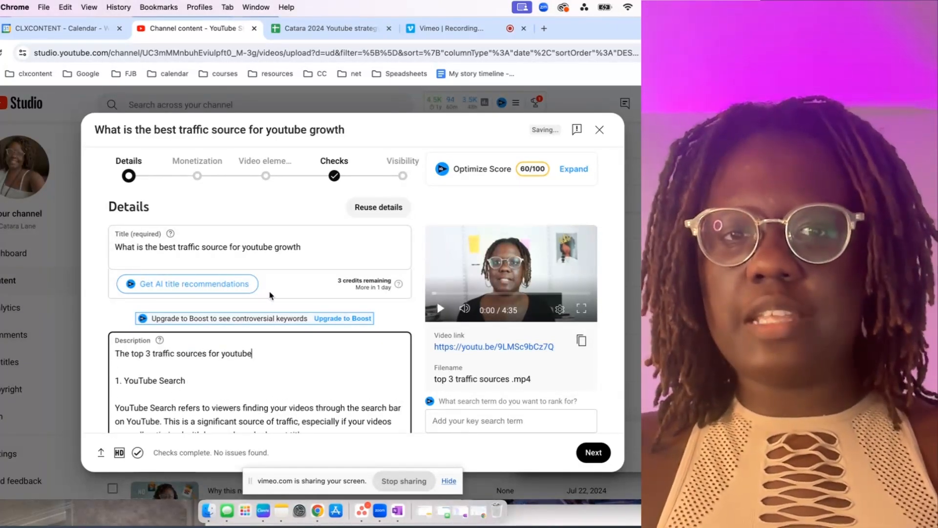
pyautogui.scroll(-3, 251, 352)
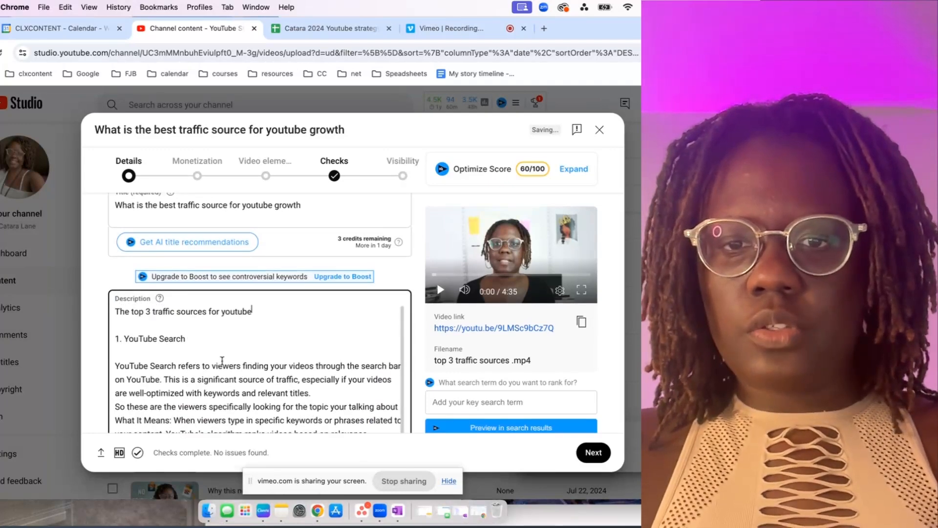
pyautogui.scroll(2, 222, 362)
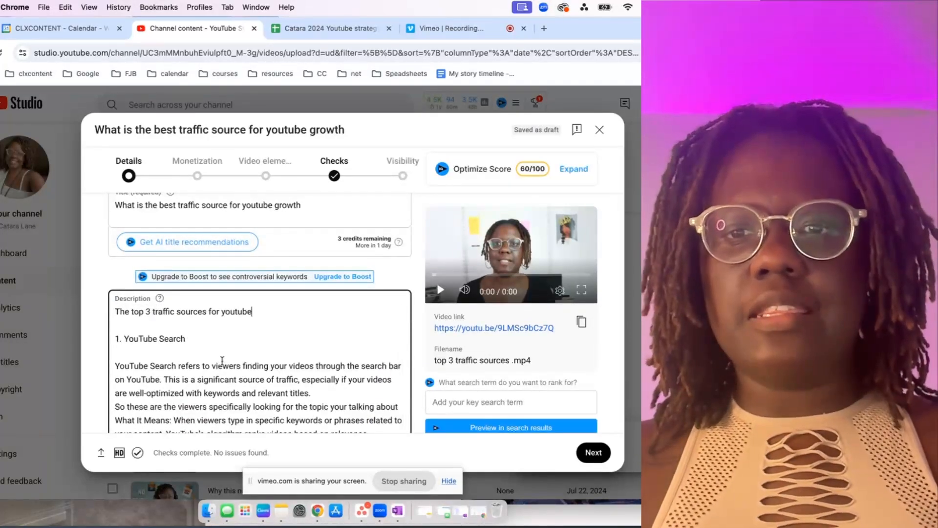
pyautogui.scroll(-3, 223, 360)
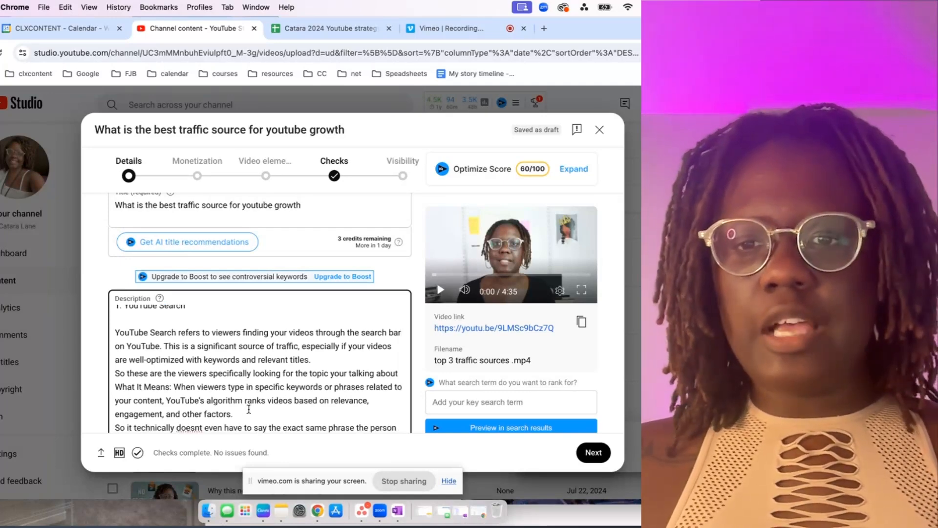
pyautogui.scroll(-2, 189, 406)
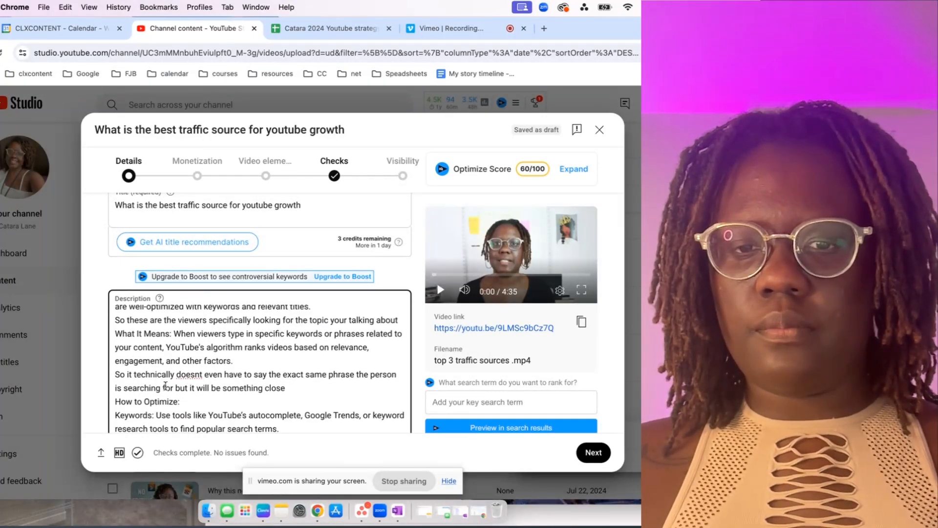
pyautogui.scroll(2, 151, 359)
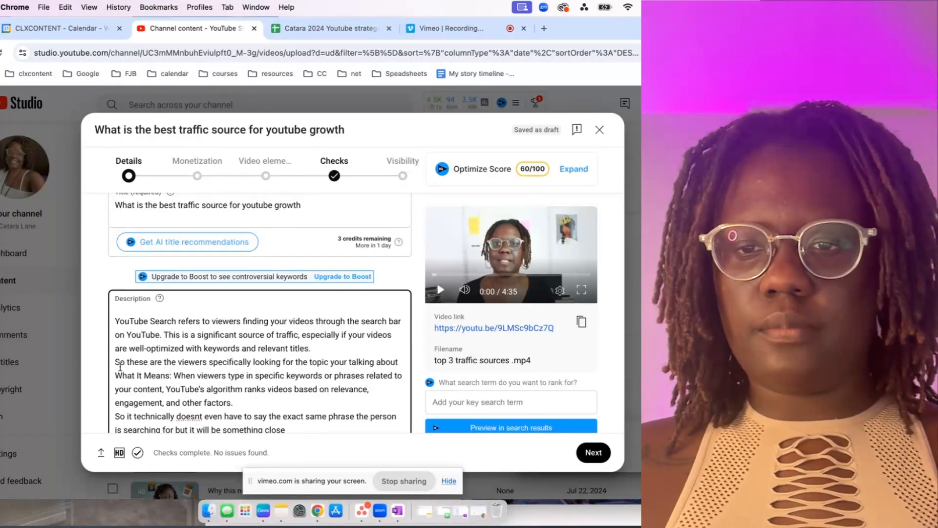
pyautogui.moveTo(115, 363); pyautogui.dragTo(172, 364)
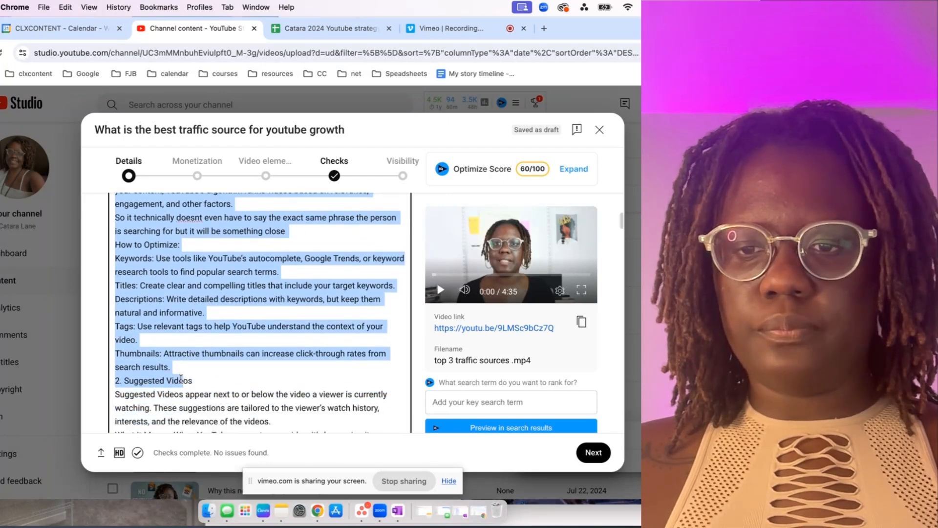
pyautogui.press('BackSpace')
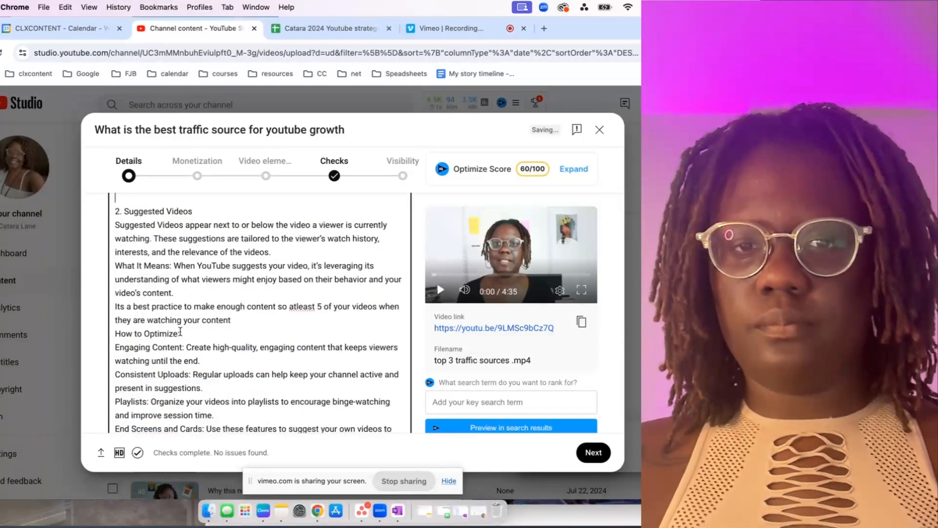
# Delete the Suggested Videos notes from "What It Means" up to the "3. Browse Features" heading.
pyautogui.scroll(2, 180, 331)
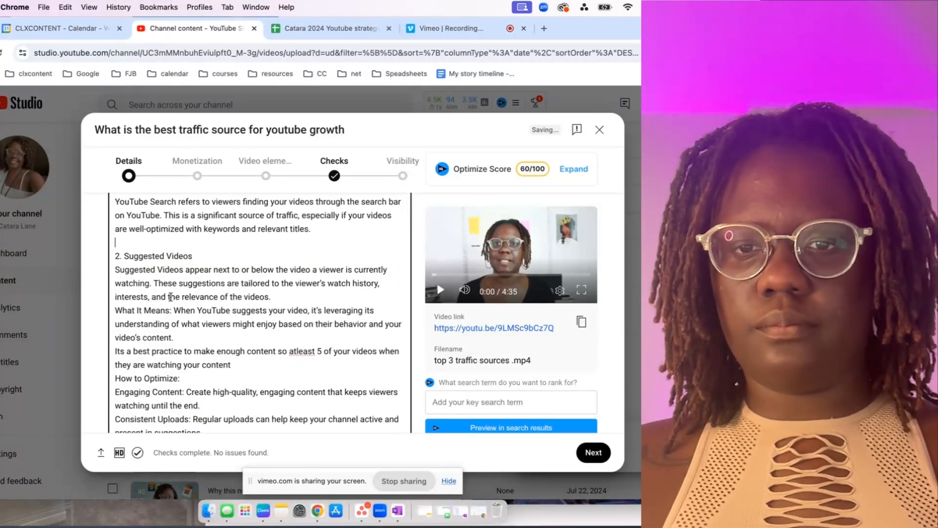
pyautogui.moveTo(116, 310); pyautogui.dragTo(239, 308)
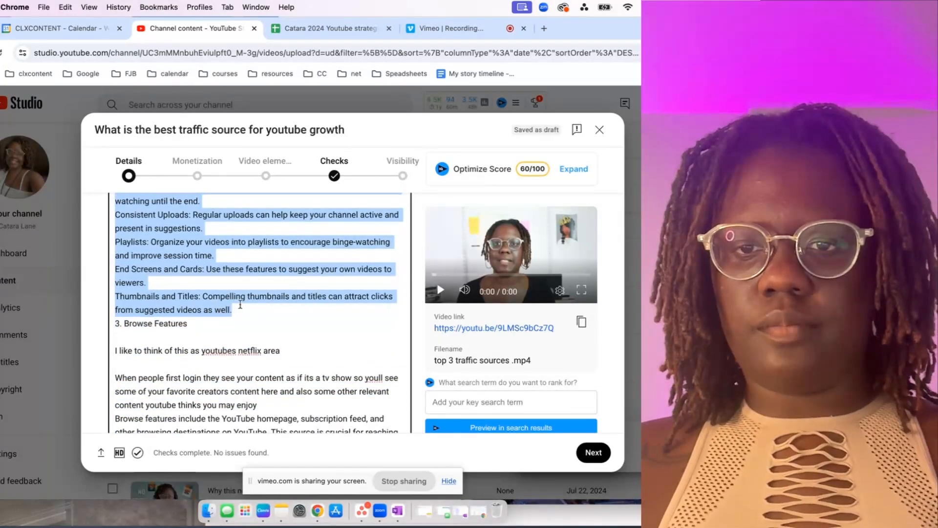
pyautogui.press('BackSpace')
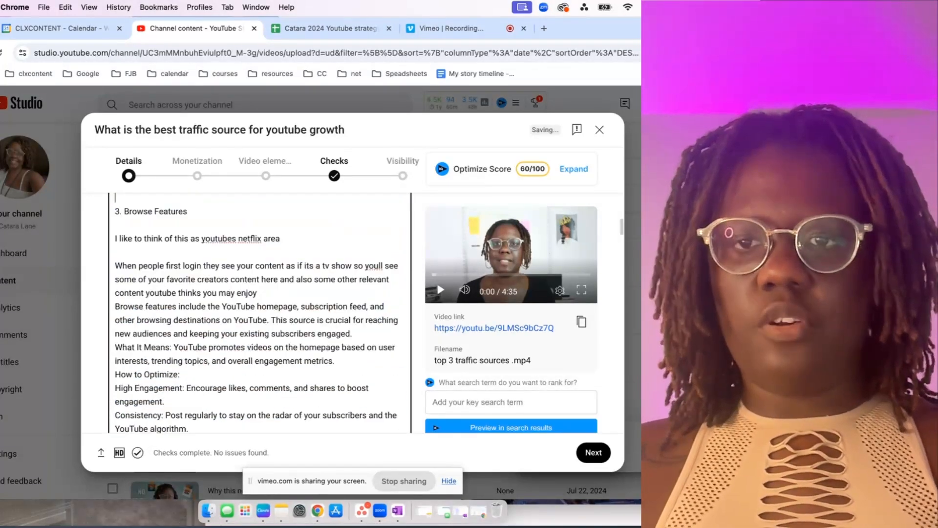
# Apply the spelling suggestions "YouTube" and "Netflix" in the first sentence under "3. Browse Features".
pyautogui.rightClick(219, 238)
pyautogui.click(235, 202)
pyautogui.rightClick(252, 240)
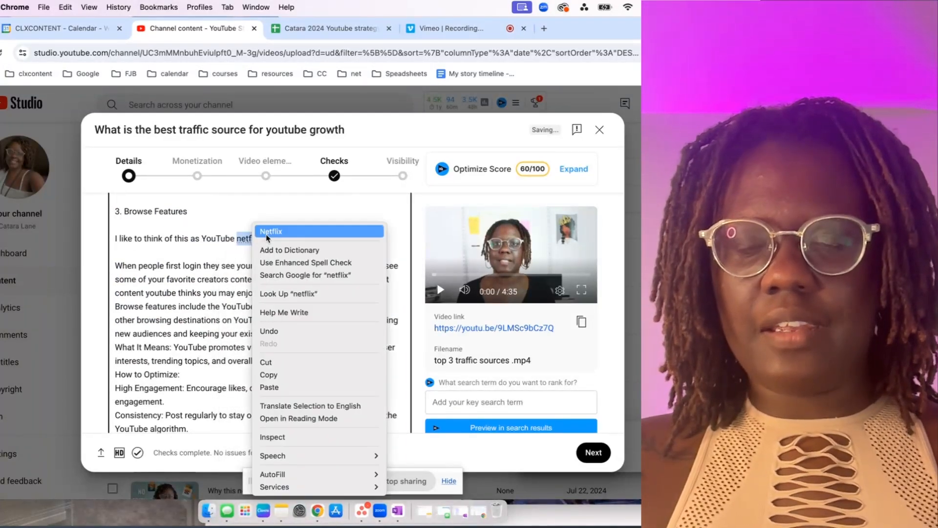
pyautogui.click(268, 231)
# Set off the paragraph beginning "Browse features include the YouTube homepage" with a blank line above and below it.
pyautogui.press('Return')
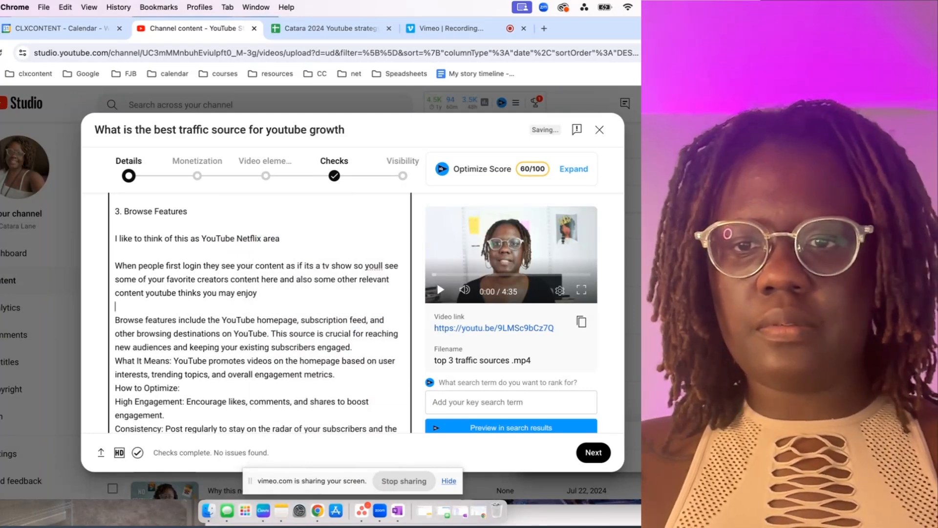
pyautogui.scroll(-2, 191, 312)
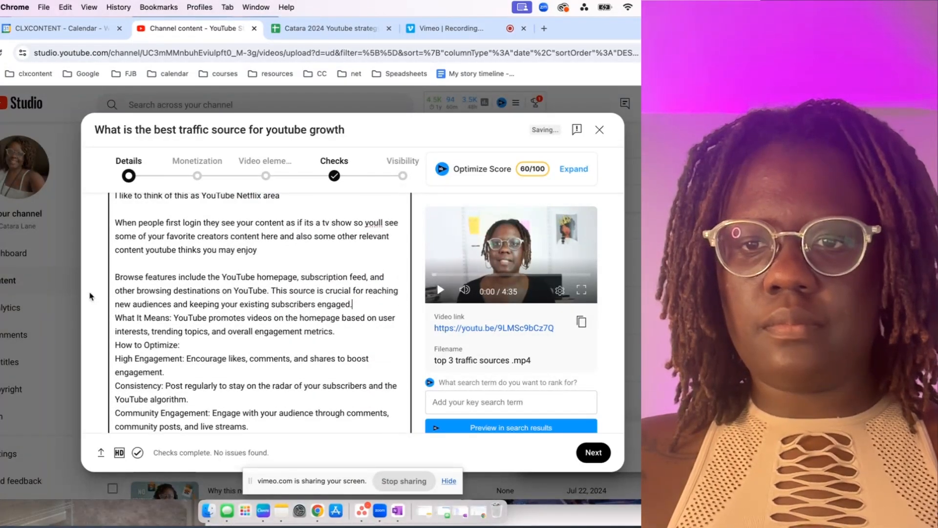
pyautogui.moveTo(118, 275); pyautogui.dragTo(138, 372)
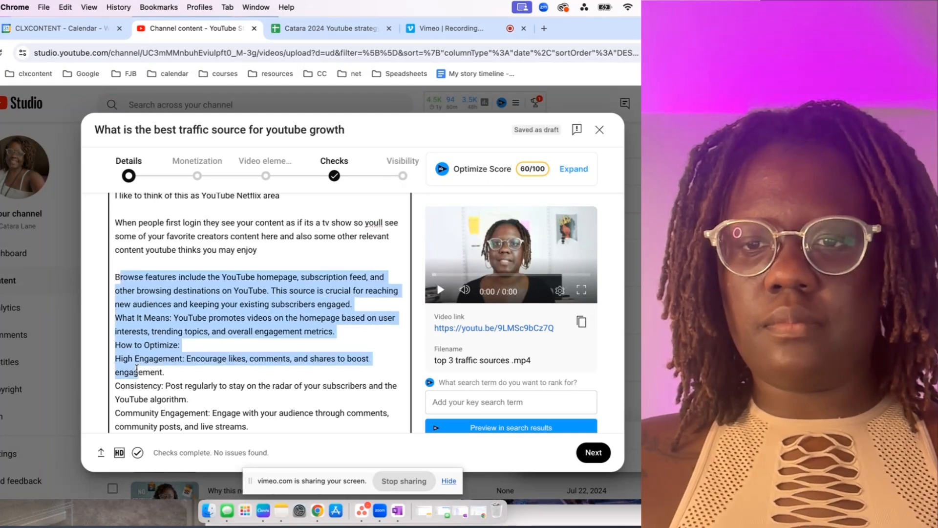
pyautogui.moveTo(116, 275); pyautogui.dragTo(140, 331)
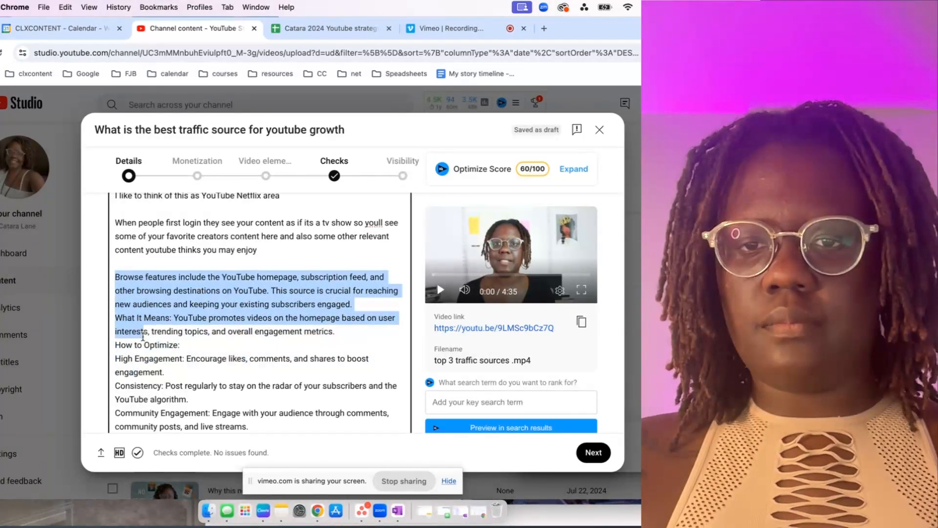
pyautogui.click(368, 302)
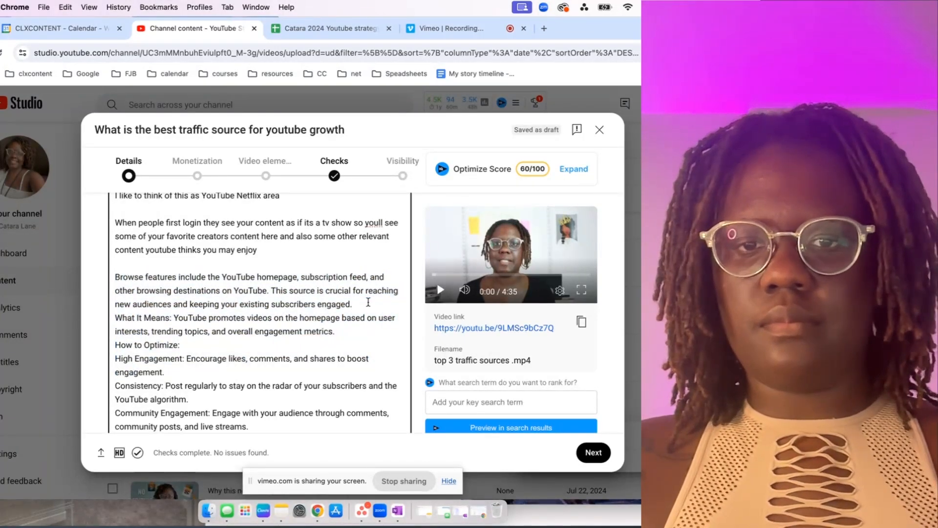
pyautogui.press('Return')
# Try to select the rest of the Browse Features notes, from "What It Means" through "new viewers".
pyautogui.scroll(-3, 119, 236)
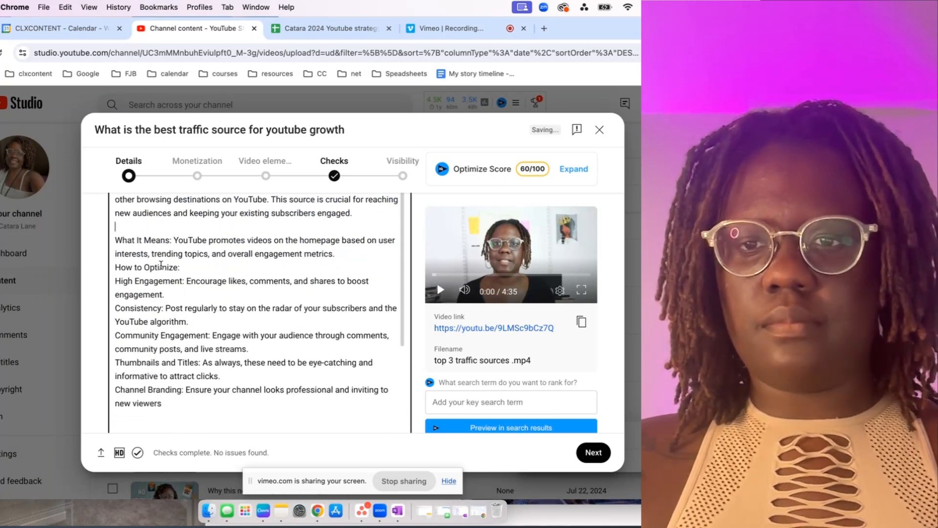
pyautogui.moveTo(119, 237); pyautogui.dragTo(219, 375)
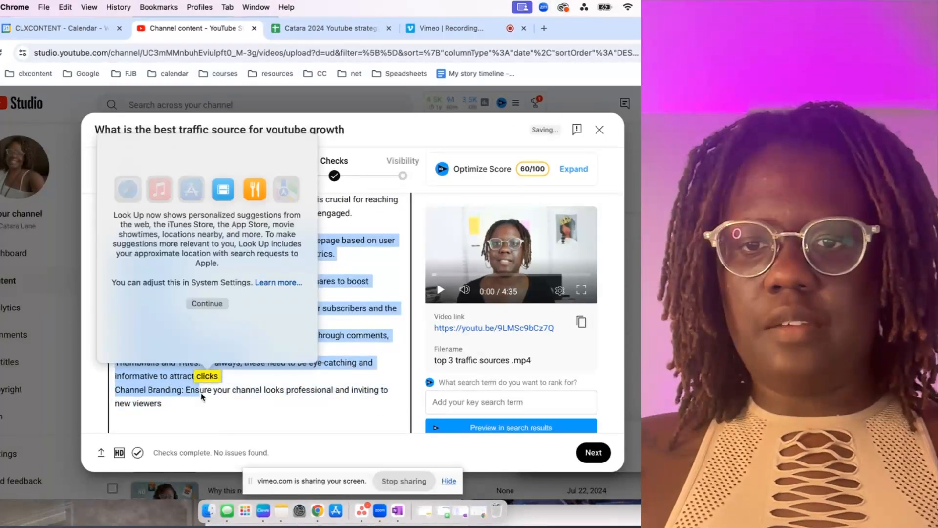
pyautogui.click(192, 407)
pyautogui.scroll(10, 182, 351)
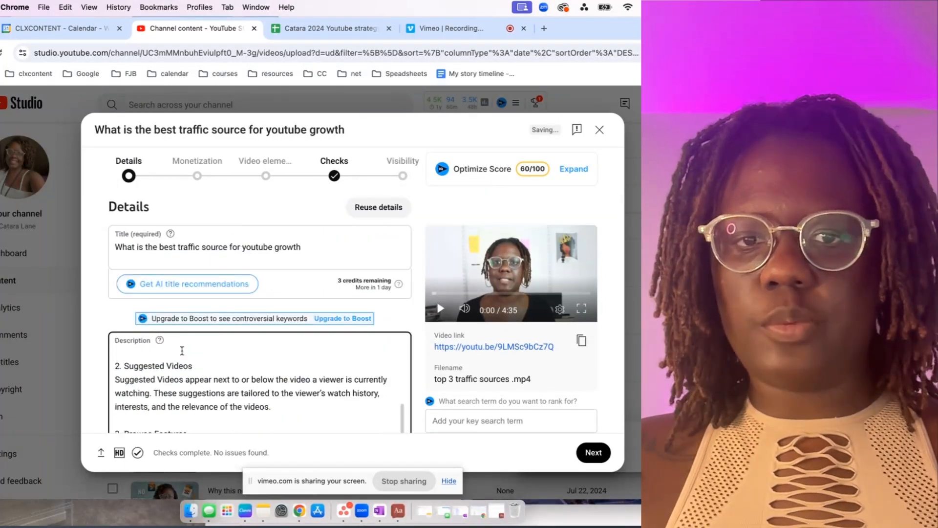
# Upload 105.png from the Downloads folder as the video's thumbnail.
pyautogui.scroll(-15, 182, 351)
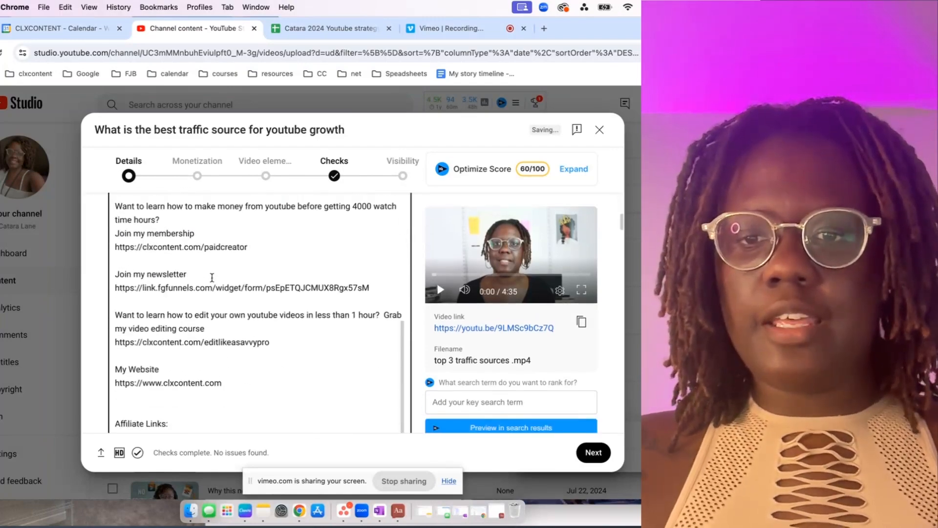
pyautogui.scroll(-5, 212, 278)
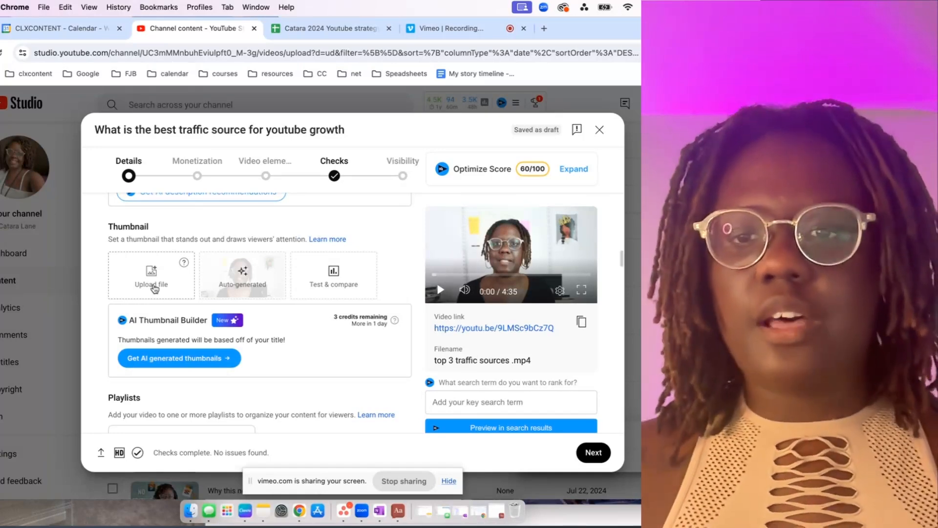
pyautogui.click(154, 289)
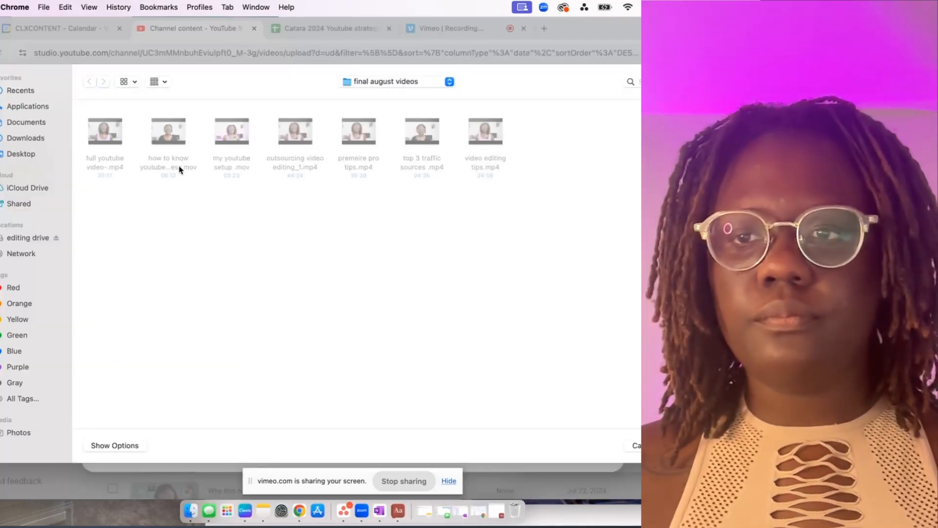
pyautogui.click(25, 138)
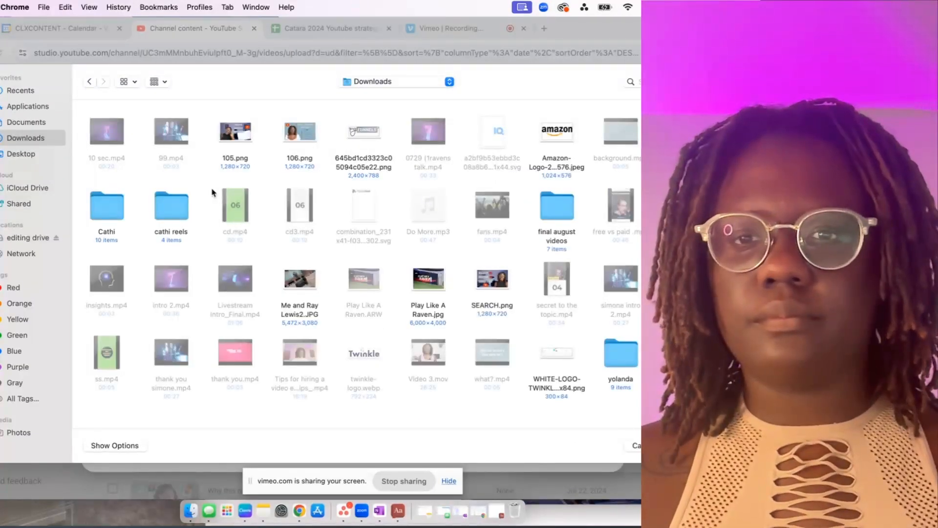
pyautogui.moveTo(209, 134); pyautogui.dragTo(323, 136)
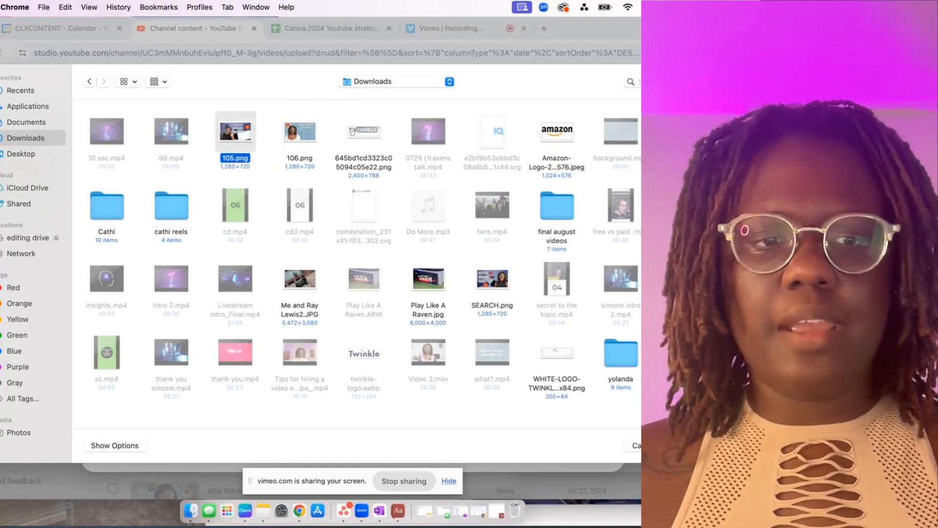
pyautogui.press('Return')
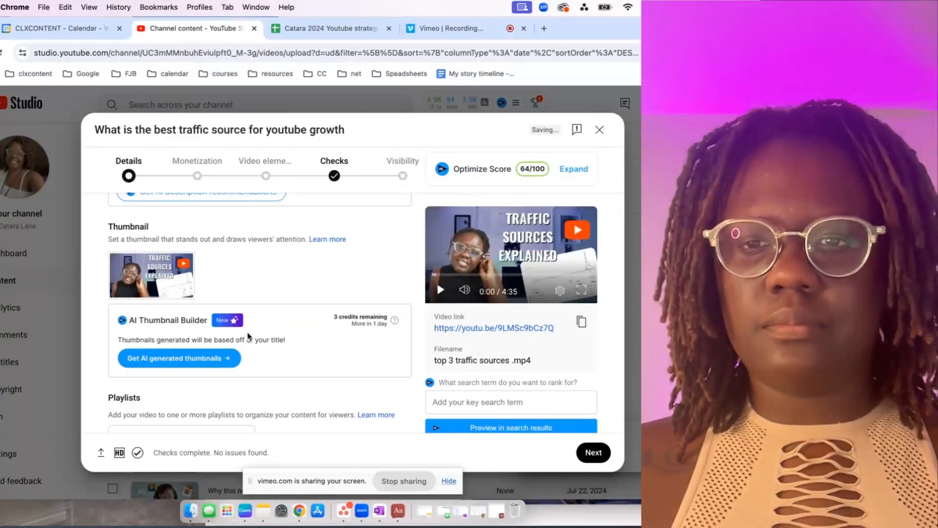
# Set up a Test & compare for the thumbnail by adding the "Traffic Sources Explained" and "Search vs Browse vs Suggested" images as alternatives.
pyautogui.scroll(-1, 241, 325)
pyautogui.scroll(1, 243, 328)
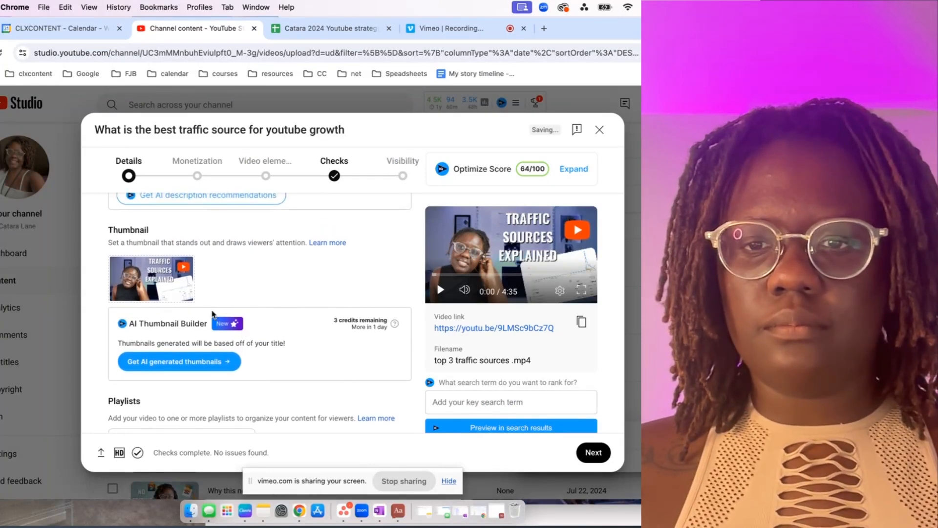
pyautogui.click(183, 270)
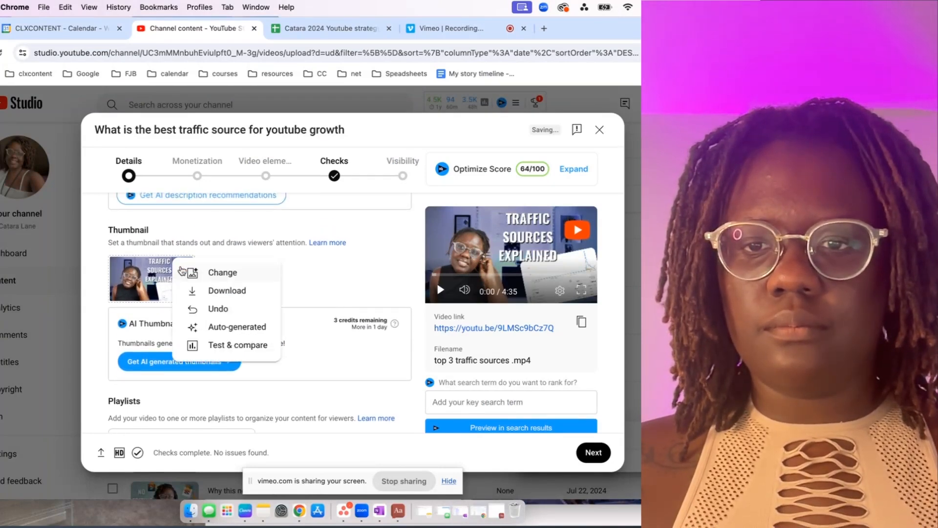
pyautogui.click(231, 343)
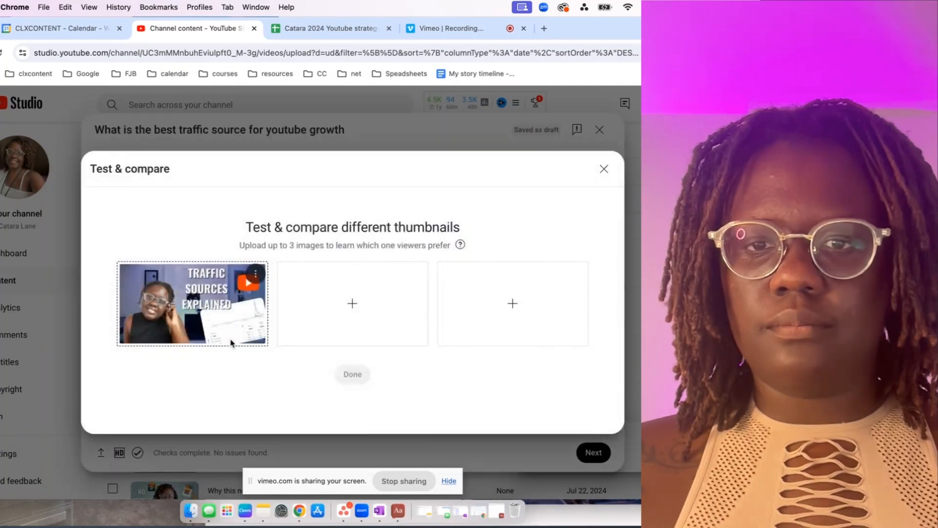
pyautogui.click(343, 310)
pyautogui.doubleClick(297, 137)
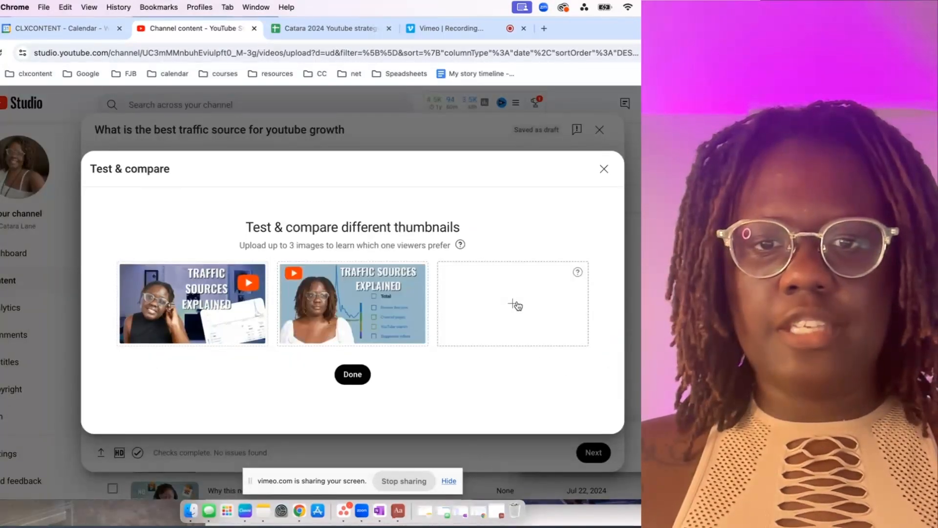
pyautogui.click(514, 304)
pyautogui.doubleClick(504, 281)
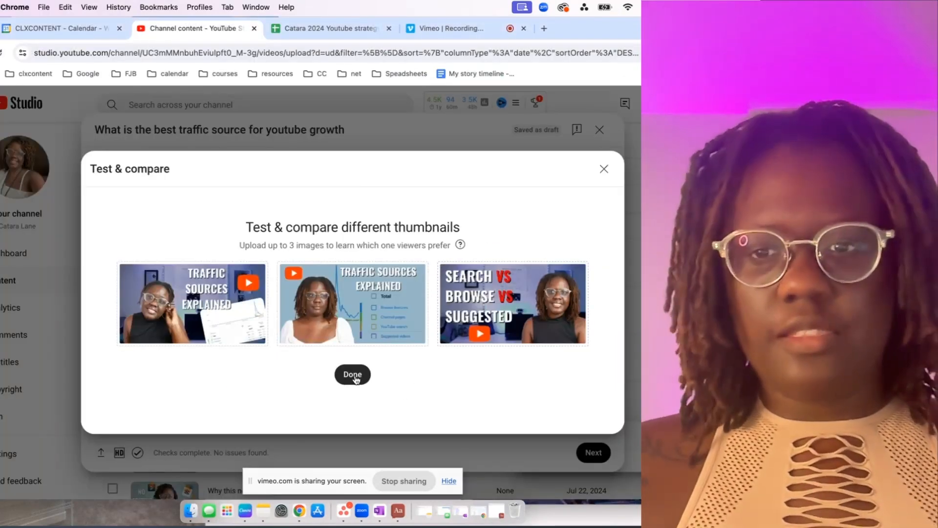
pyautogui.click(356, 379)
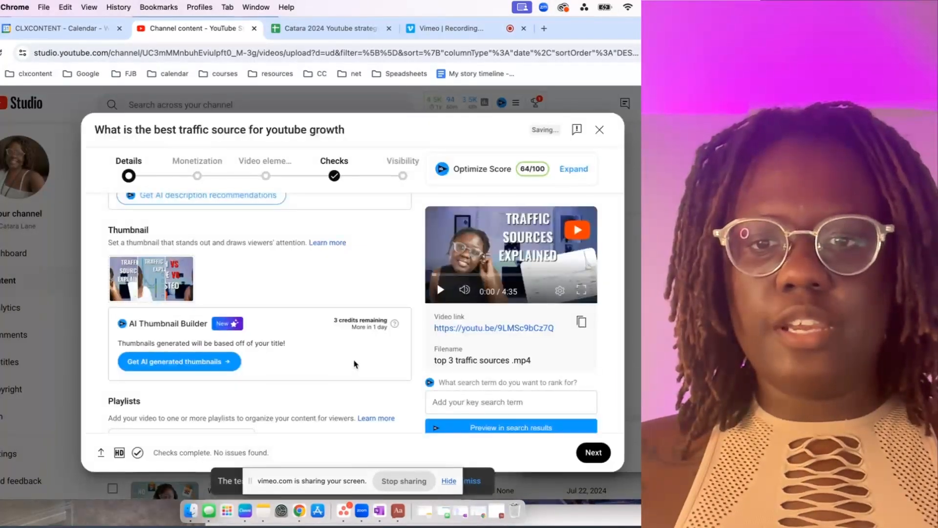
# Add the video to the playlist "How to get more clients and leads from youtube".
pyautogui.scroll(-2, 337, 355)
pyautogui.scroll(-1, 336, 356)
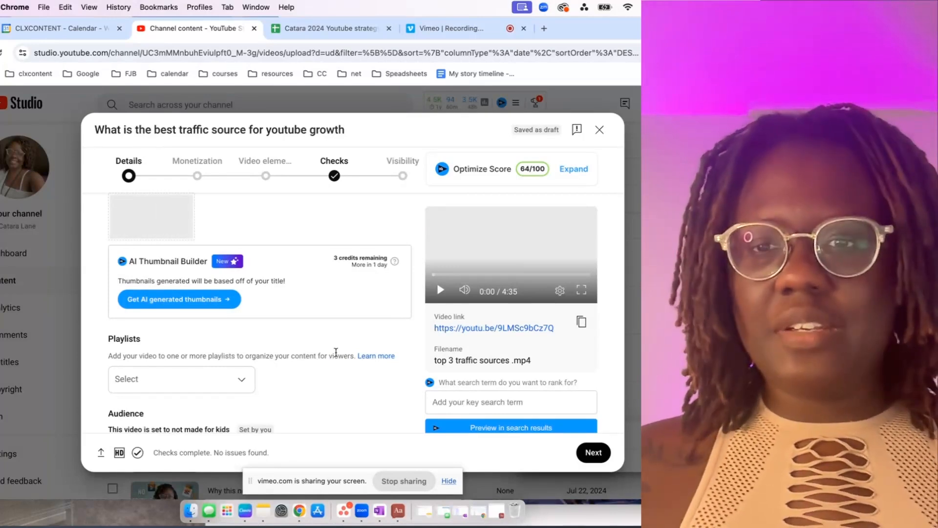
pyautogui.scroll(8, 290, 307)
pyautogui.scroll(-10, 289, 303)
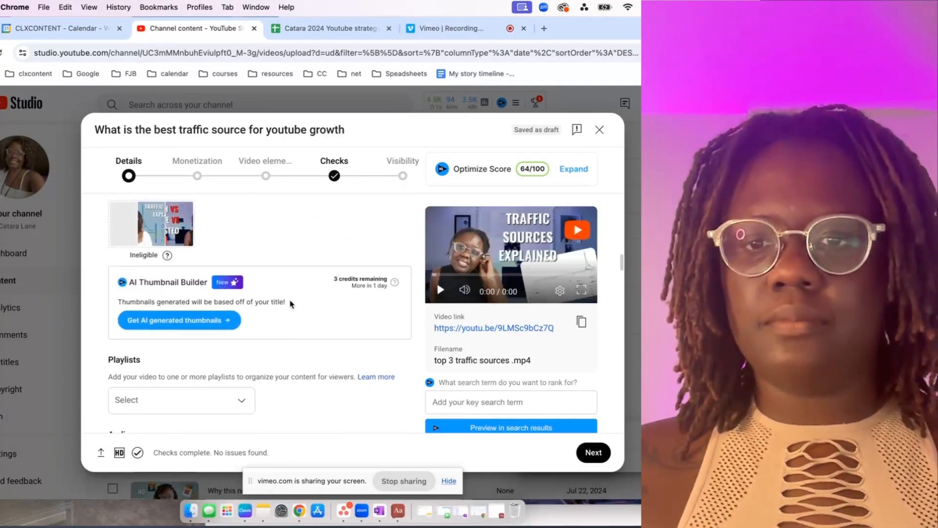
pyautogui.click(253, 323)
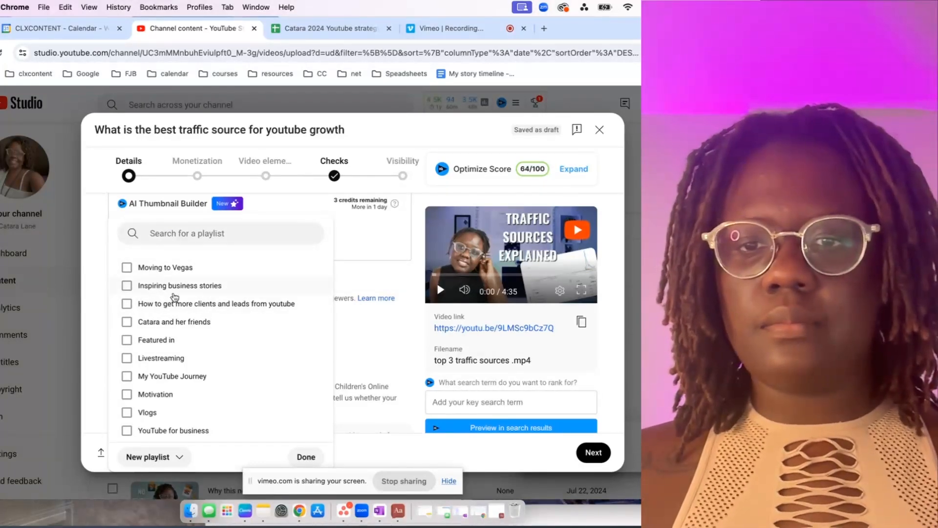
pyautogui.click(174, 304)
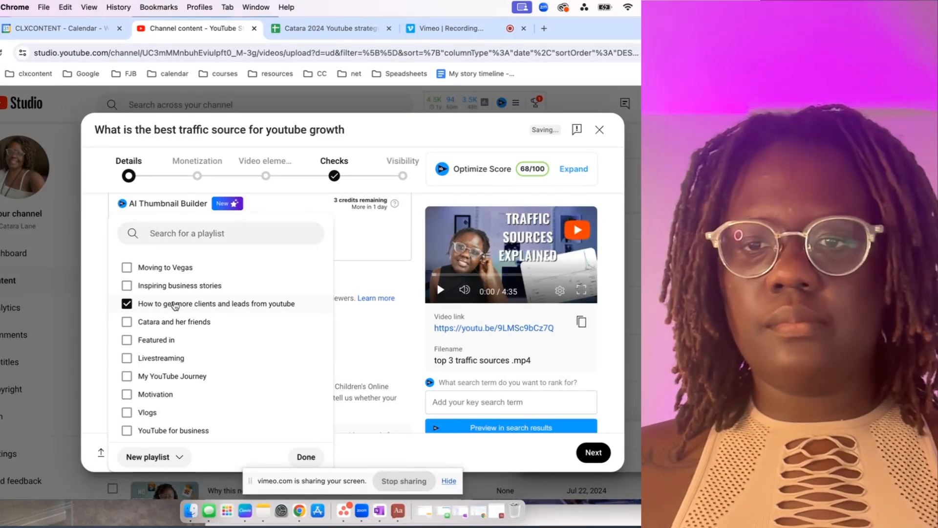
pyautogui.click(306, 457)
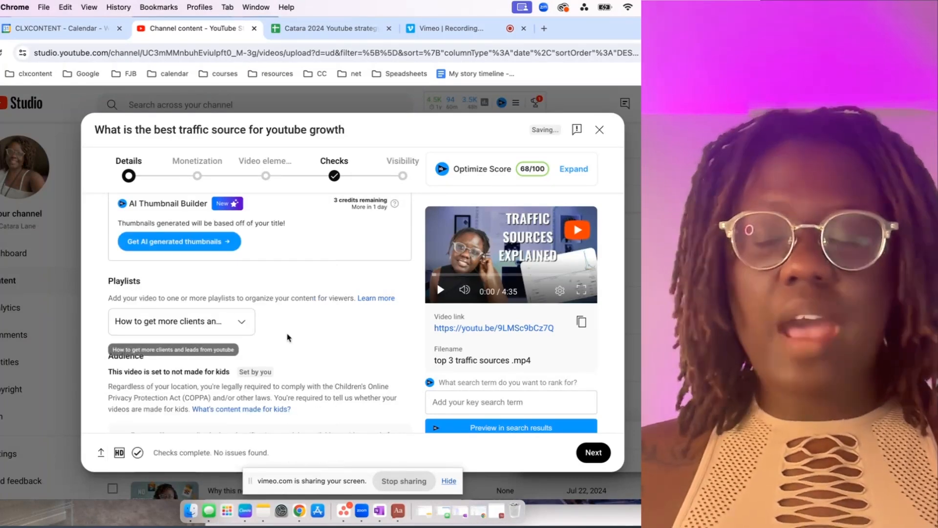
# Review the video's audience, paid promotion, altered content and automatic chapters settings.
pyautogui.scroll(-2, 288, 337)
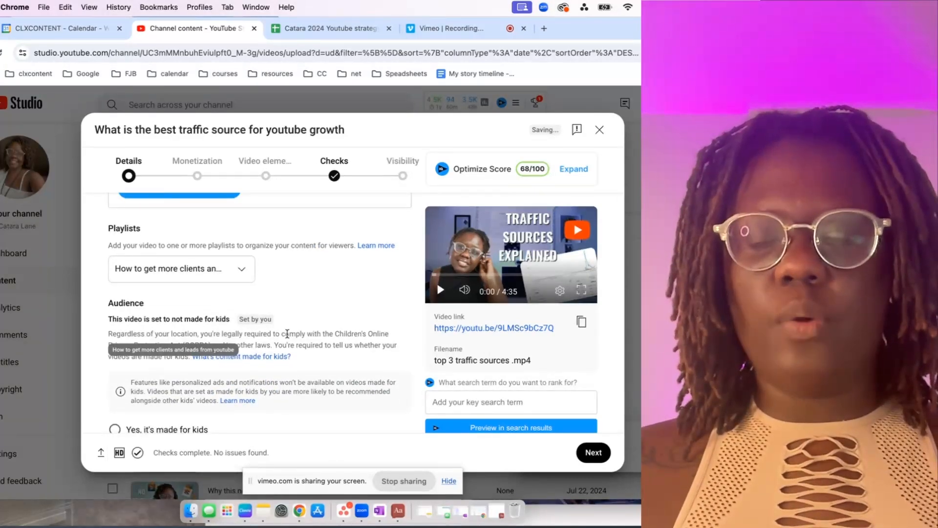
pyautogui.scroll(-3, 287, 333)
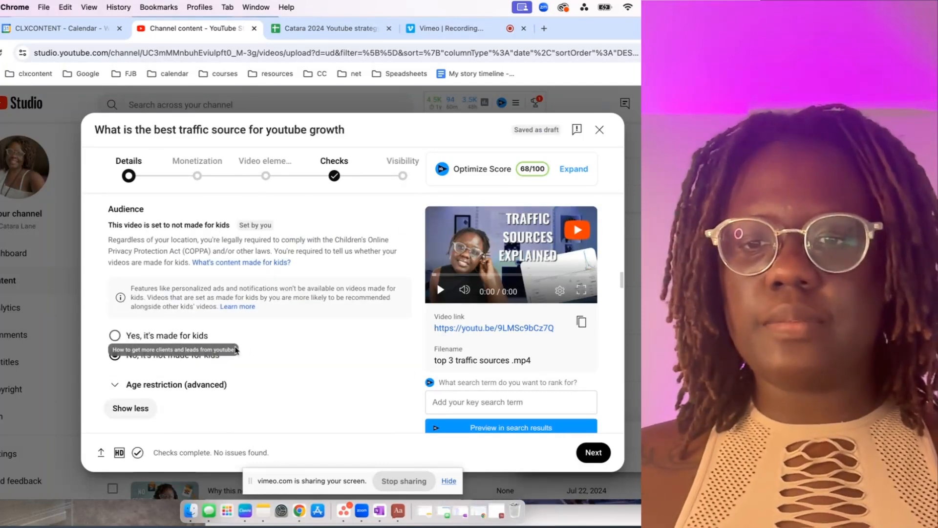
pyautogui.scroll(-5, 262, 362)
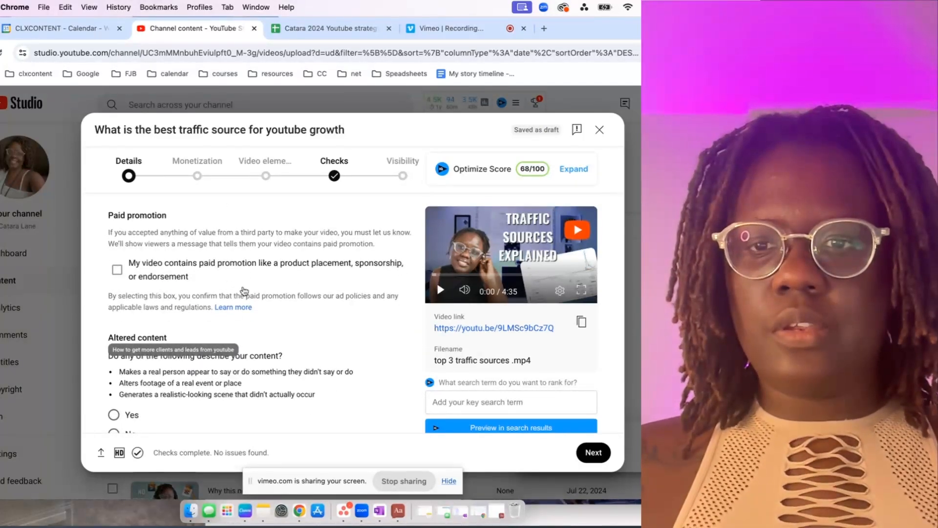
pyautogui.scroll(-2, 226, 286)
pyautogui.scroll(-2, 174, 317)
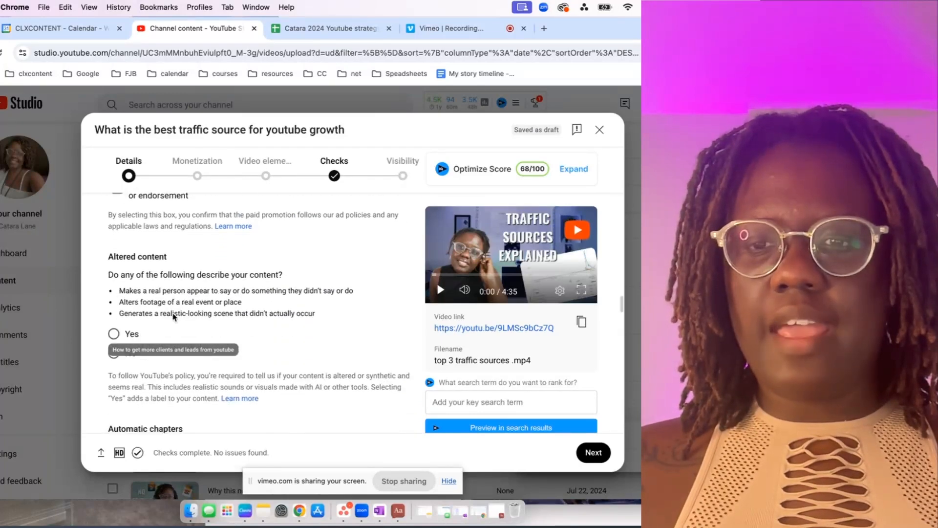
pyautogui.scroll(-1, 174, 317)
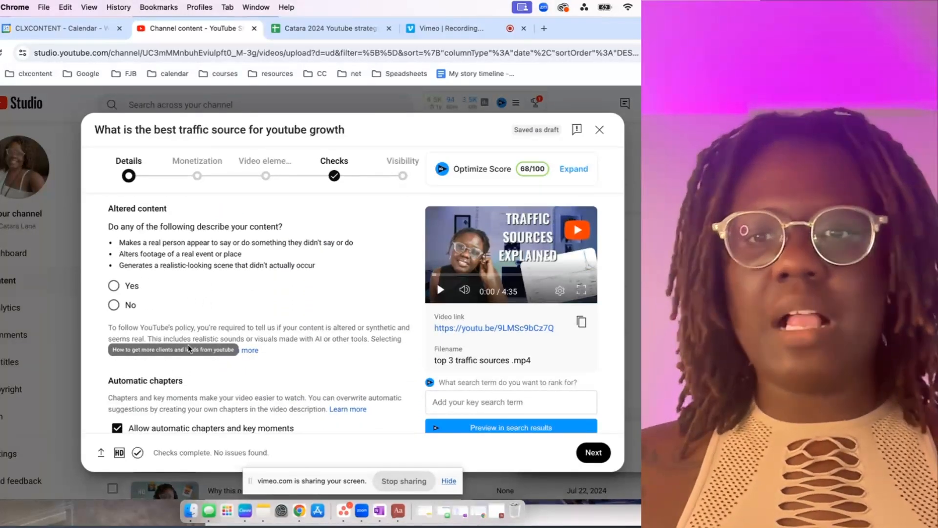
pyautogui.scroll(-8, 167, 320)
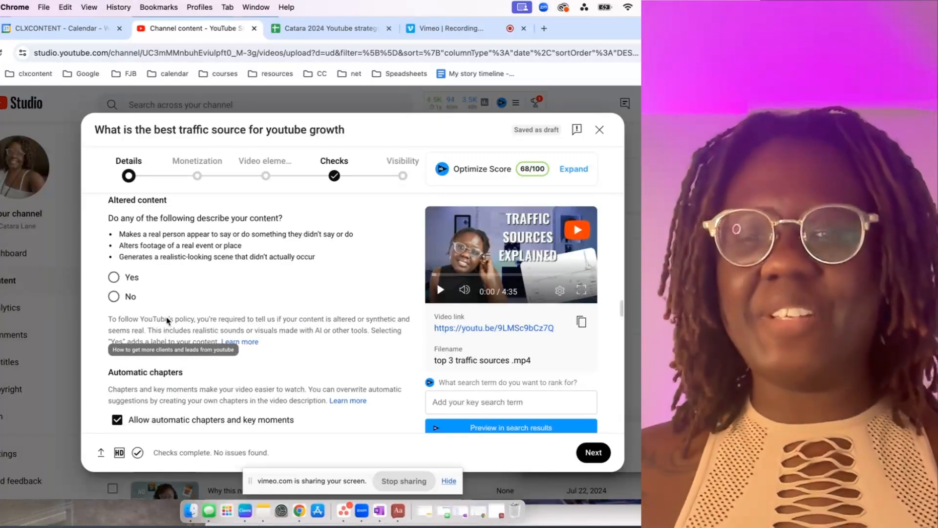
pyautogui.scroll(-5, 159, 286)
pyautogui.scroll(2, 195, 288)
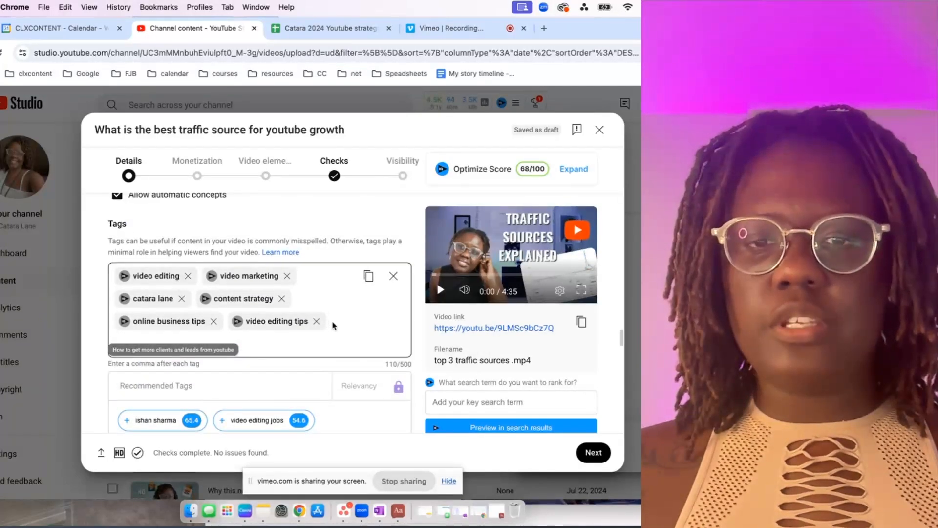
# Paste two batches of YouTube and video marketing tags after the existing ones, from "how to grow on youtube" through "personal branding".
pyautogui.click(282, 343)
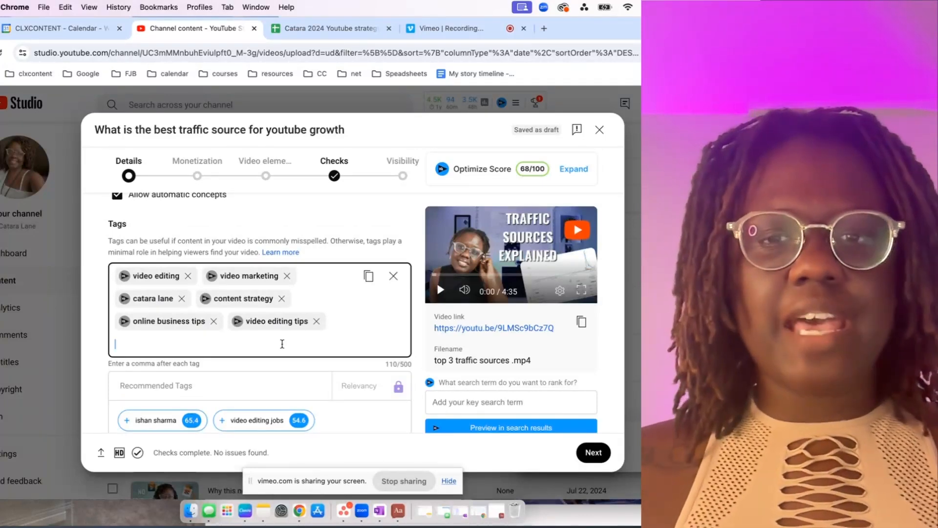
pyautogui.press('super+v')
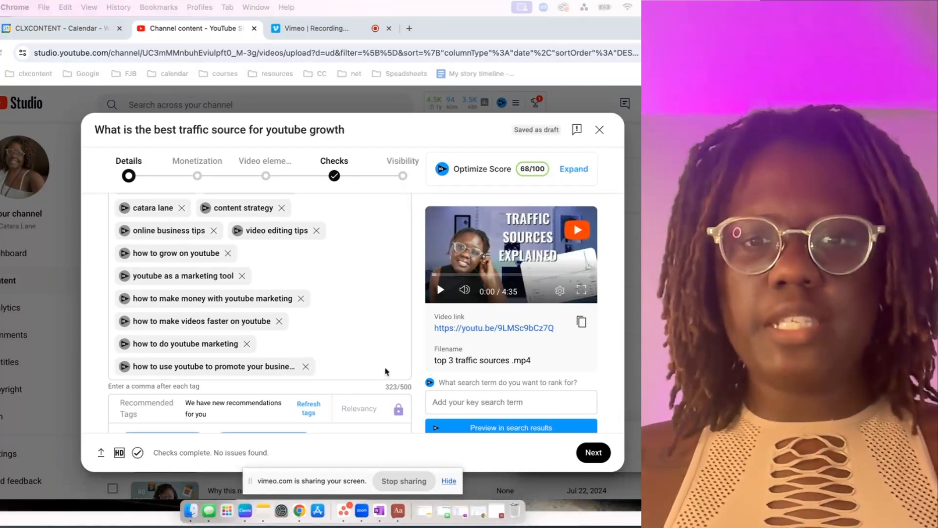
pyautogui.click(359, 371)
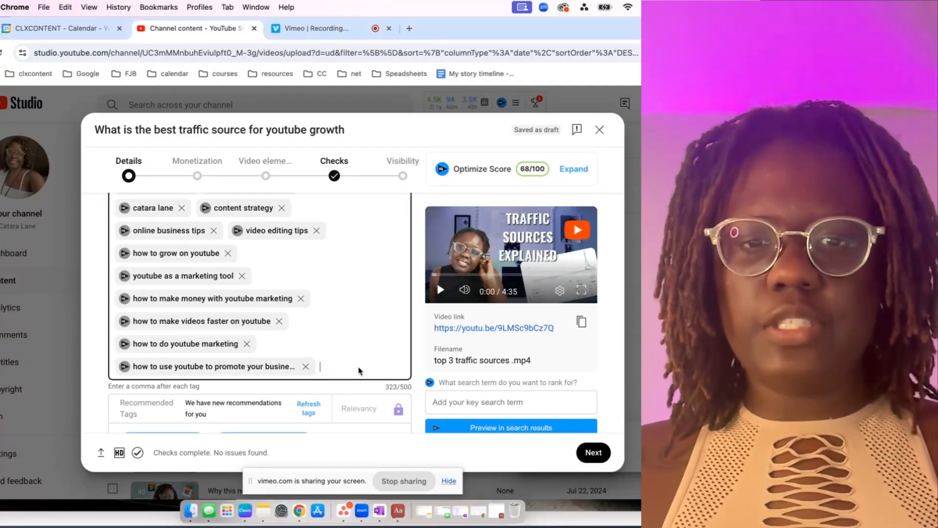
pyautogui.write('video marketing tips, video marketing for business, video for business, b2b marketing strategy, inbound leads, get clients, how youtube pays you, personal branding')
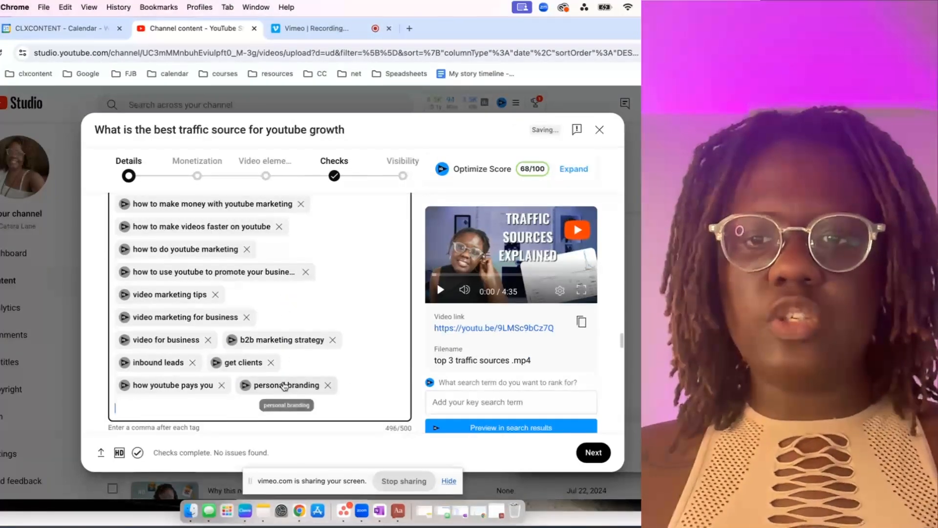
pyautogui.scroll(10, 378, 371)
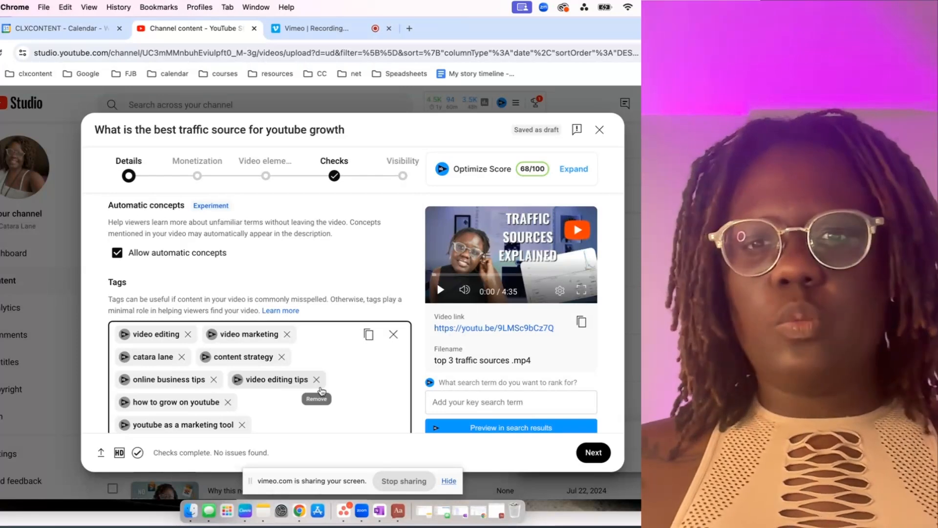
pyautogui.scroll(-3, 311, 352)
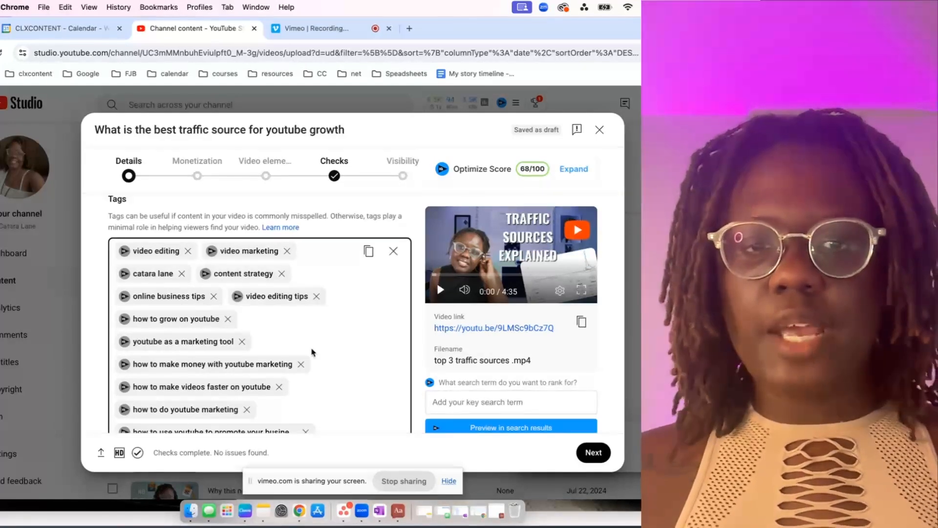
# Finish the video details, continue to Monetization and turn ads on for the video.
pyautogui.scroll(-10, 312, 352)
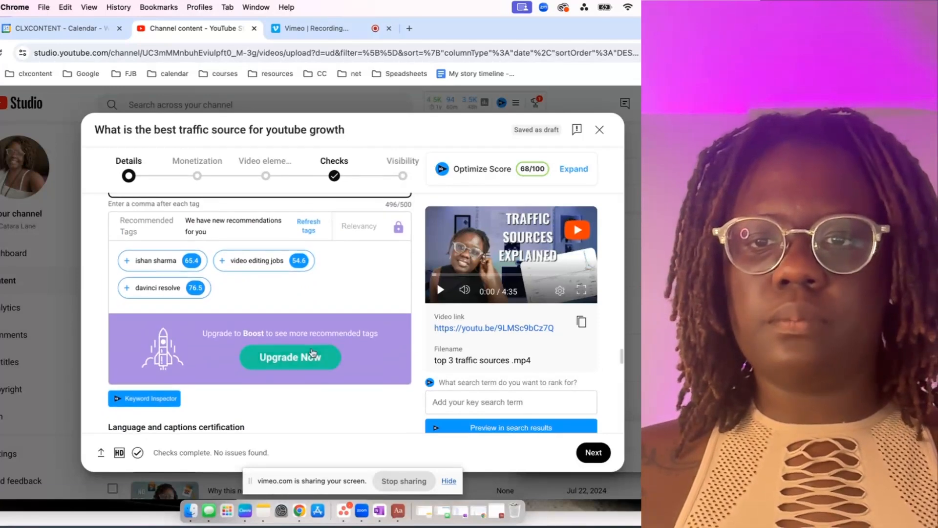
pyautogui.scroll(-15, 311, 352)
pyautogui.scroll(-12, 313, 352)
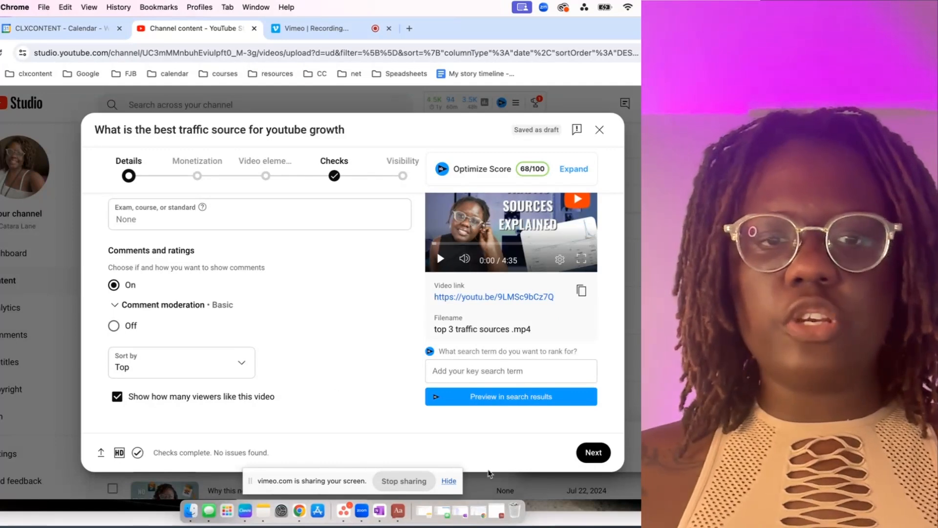
pyautogui.click(591, 453)
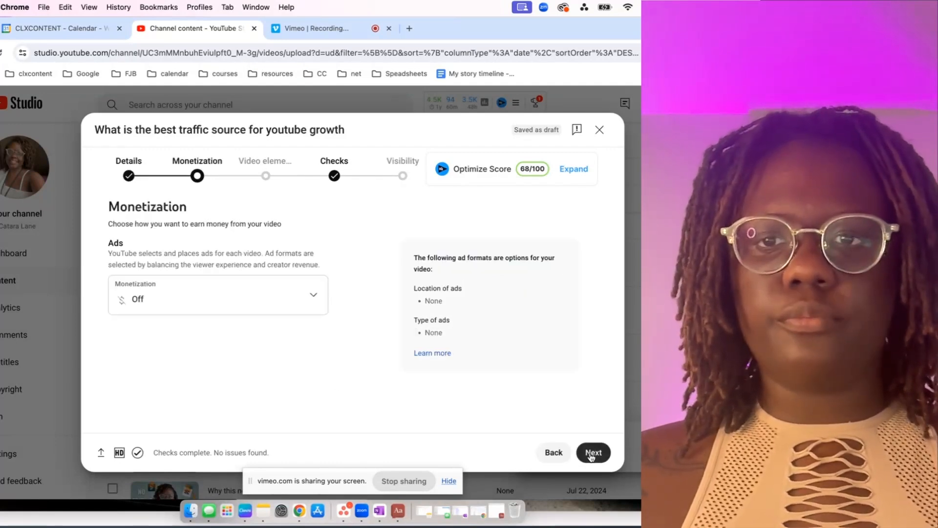
pyautogui.click(287, 303)
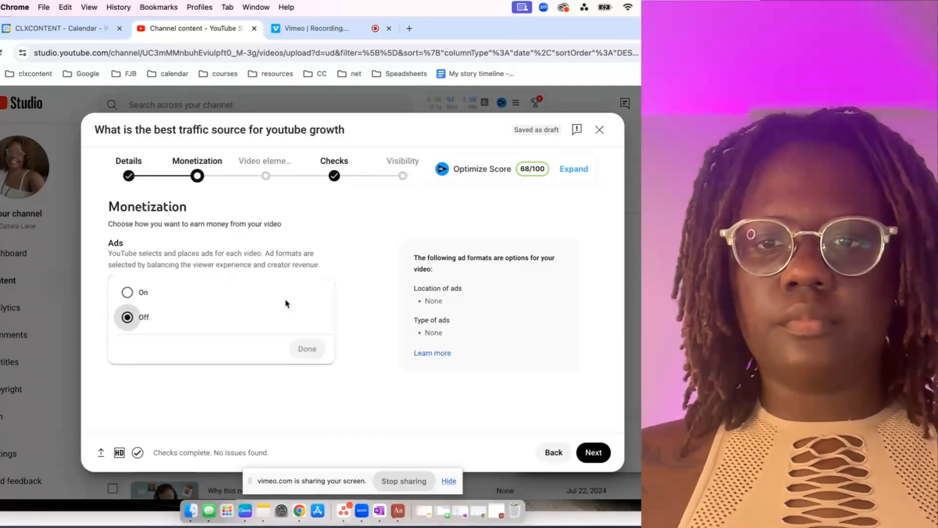
pyautogui.click(127, 292)
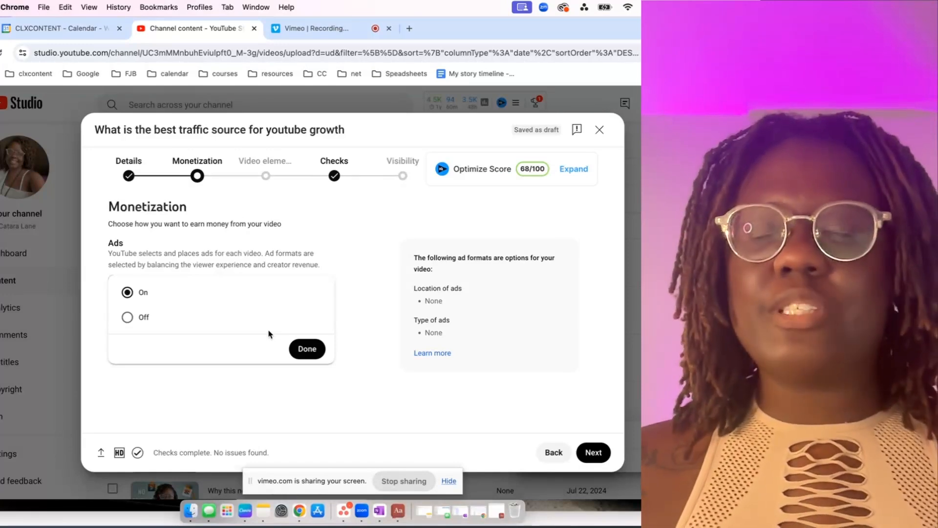
pyautogui.click(308, 349)
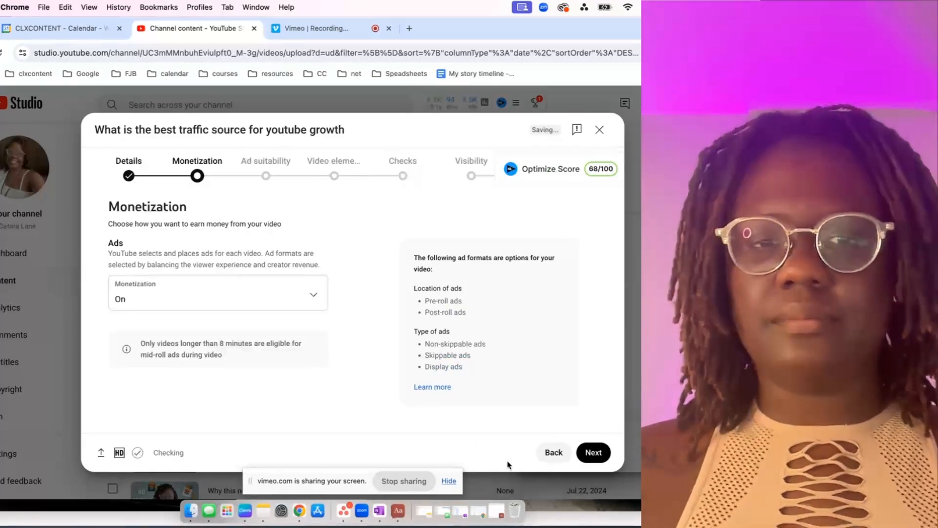
# Rate the video's ad suitability as "None of the above" and continue to the video elements.
pyautogui.click(593, 451)
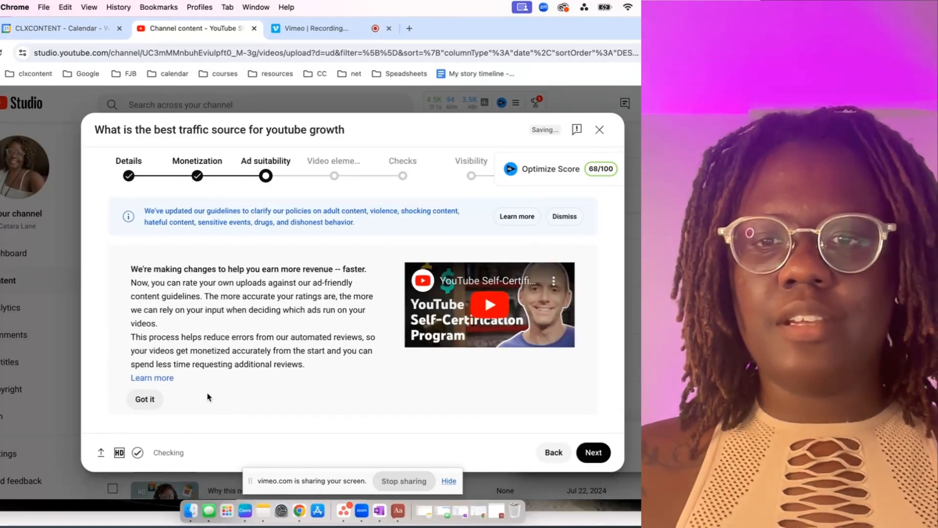
pyautogui.click(145, 399)
pyautogui.scroll(-5, 304, 392)
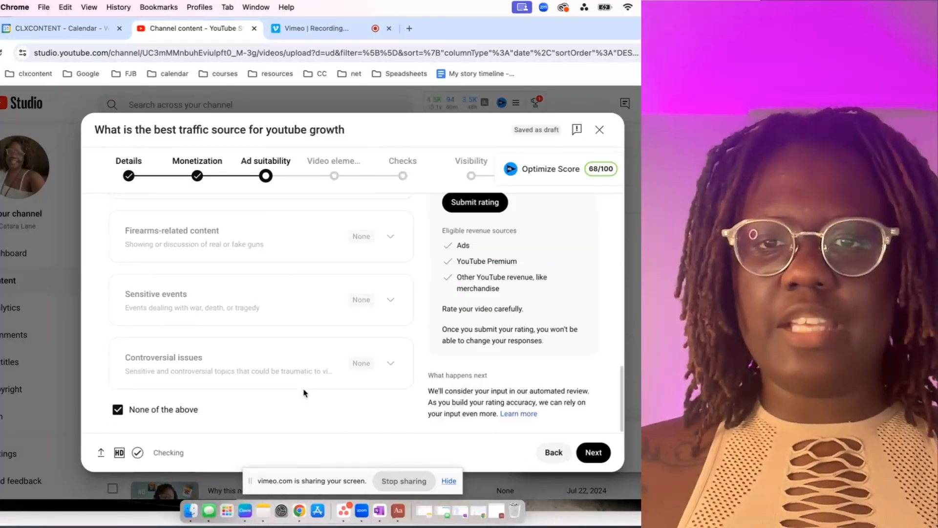
pyautogui.click(594, 453)
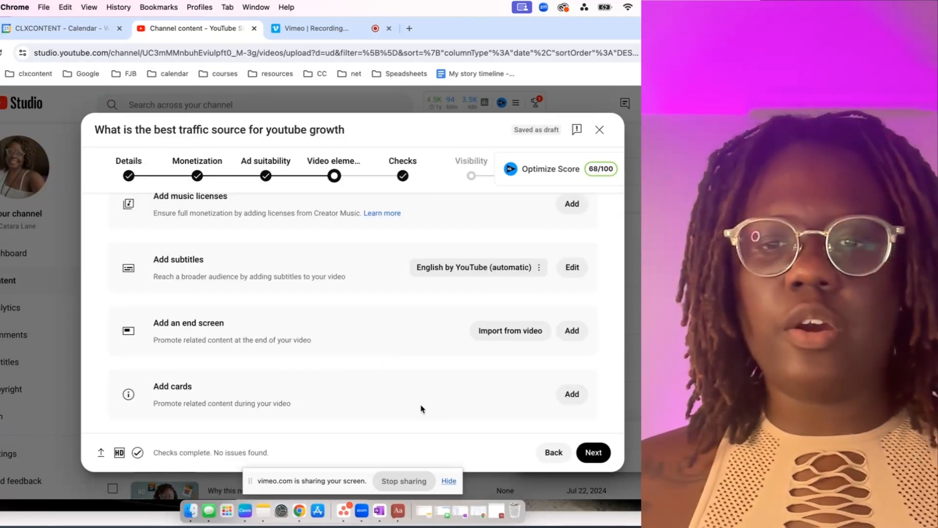
# Look at the card types available for the video and leave the card editor without adding any.
pyautogui.click(570, 396)
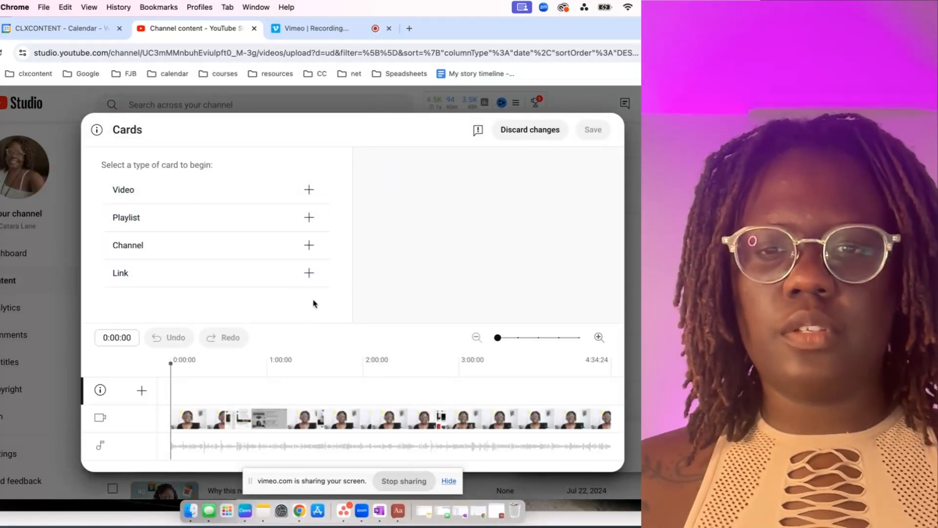
pyautogui.click(518, 138)
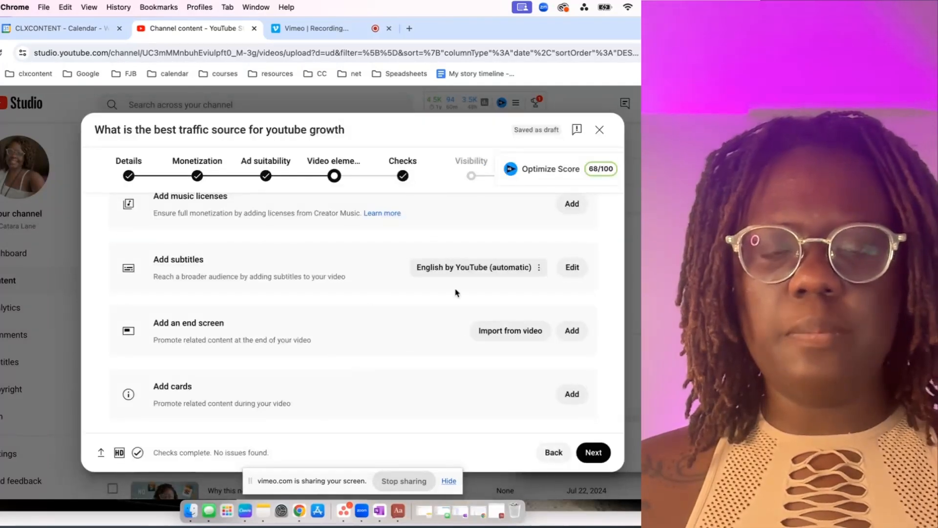
# Add an end screen to the video using the "1 playlist, 1 subscribe" template.
pyautogui.scroll(3, 462, 331)
pyautogui.scroll(-3, 465, 331)
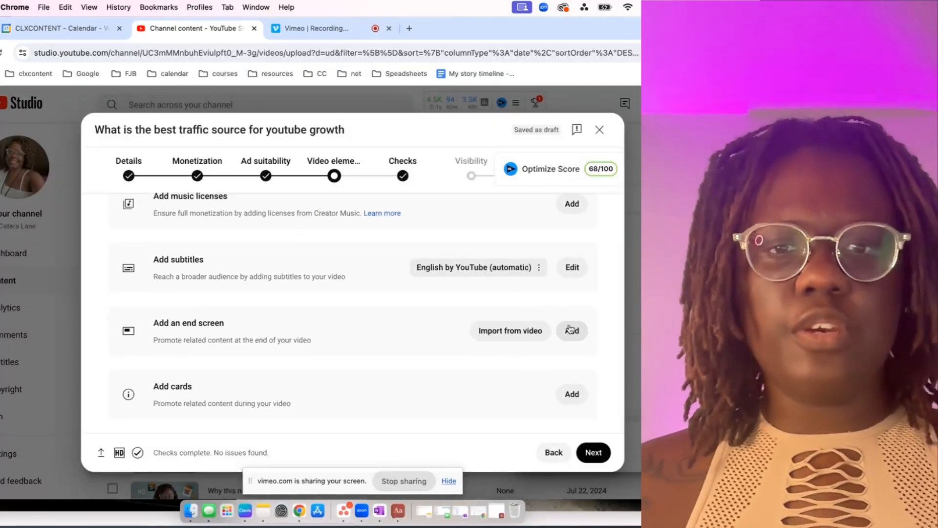
pyautogui.click(570, 328)
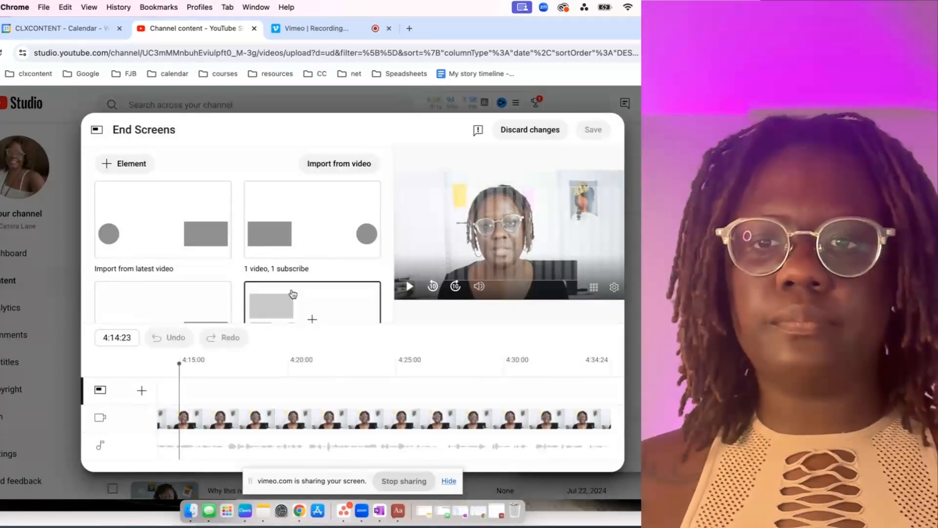
pyautogui.scroll(-2, 293, 293)
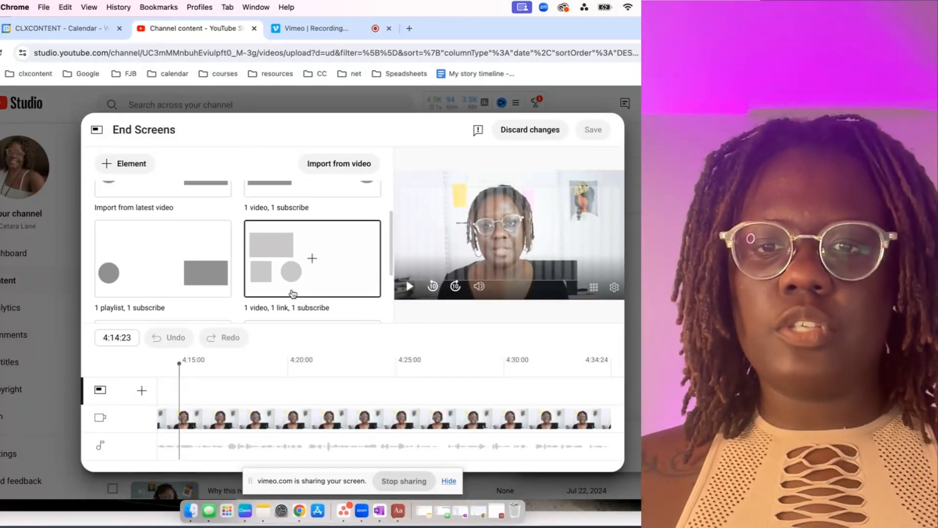
pyautogui.scroll(-3, 293, 293)
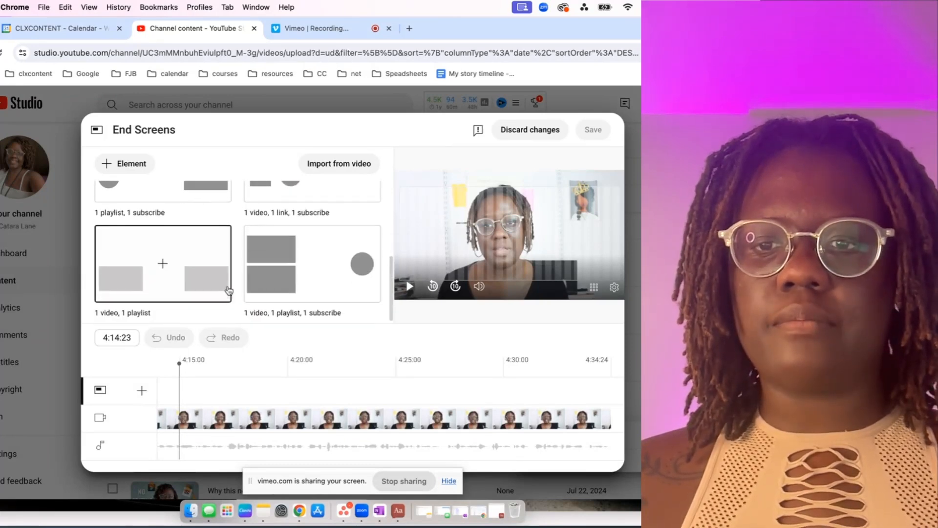
pyautogui.scroll(3, 229, 291)
pyautogui.click(199, 268)
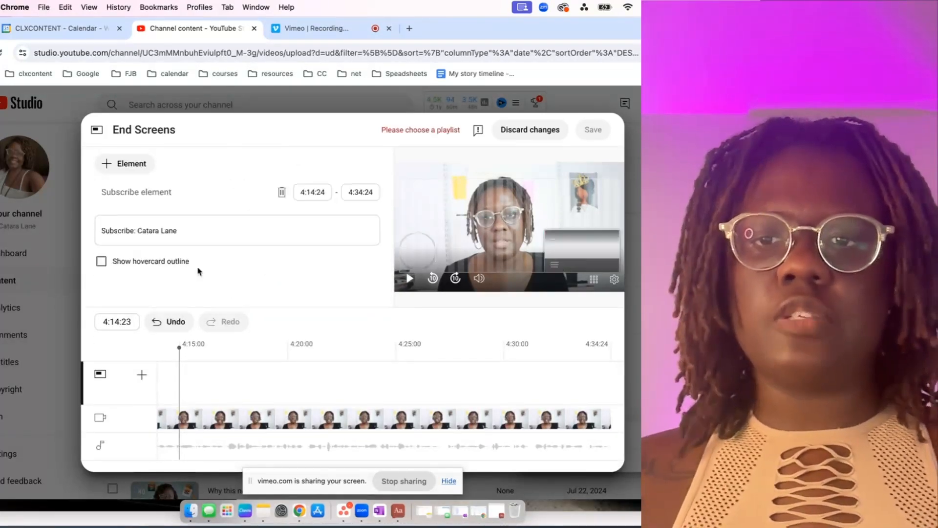
# Link the end screen's playlist element to the "How to get more clients and leads…" playlist and save the end screen.
pyautogui.click(324, 230)
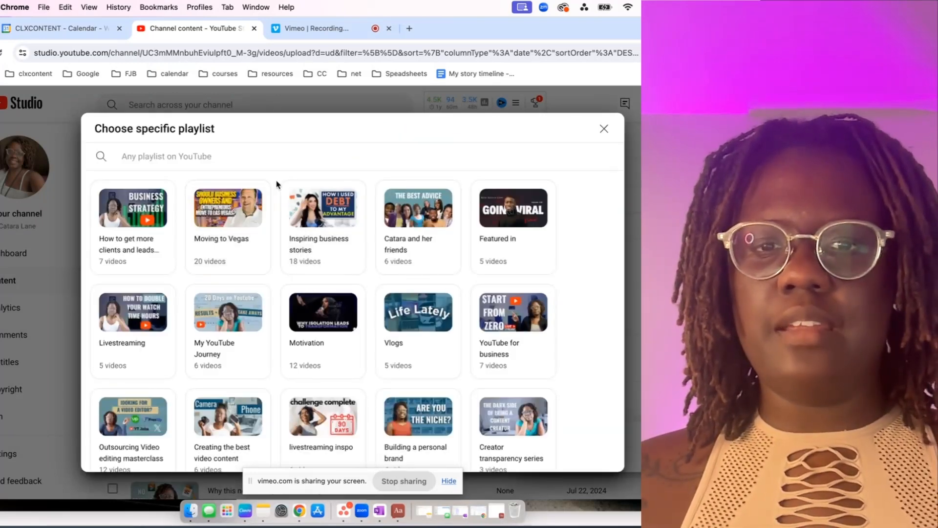
pyautogui.click(138, 233)
pyautogui.click(594, 129)
pyautogui.scroll(3, 371, 303)
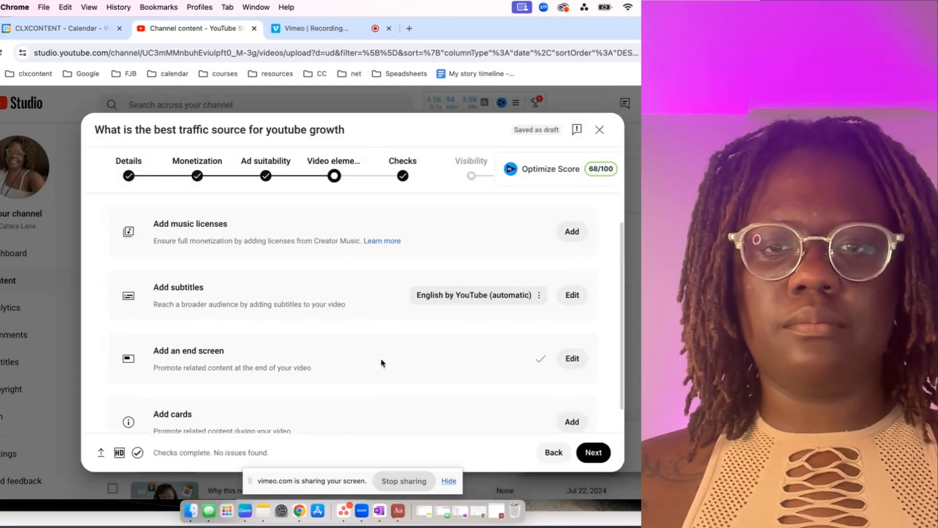
# Continue from the video elements to Checks, review the copyright and ad suitability results, and proceed to Visibility.
pyautogui.click(593, 450)
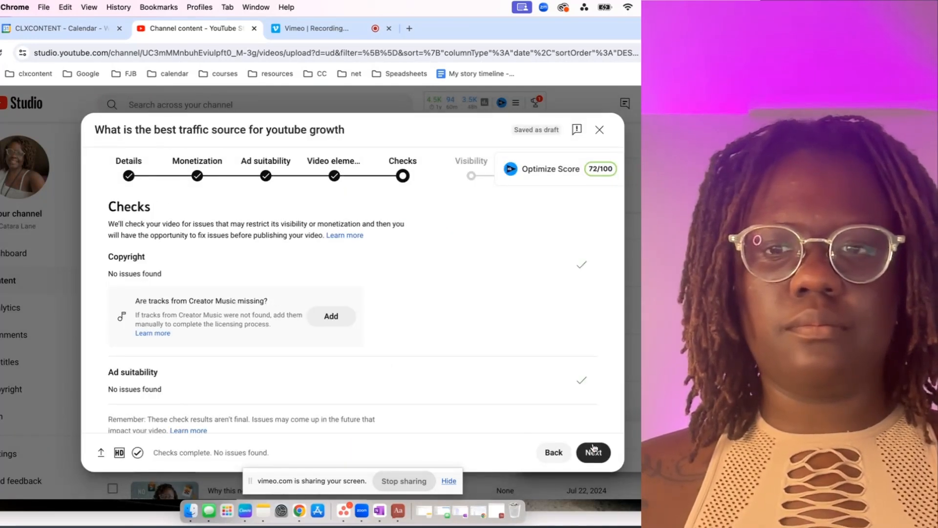
pyautogui.scroll(-2, 365, 332)
pyautogui.scroll(2, 366, 332)
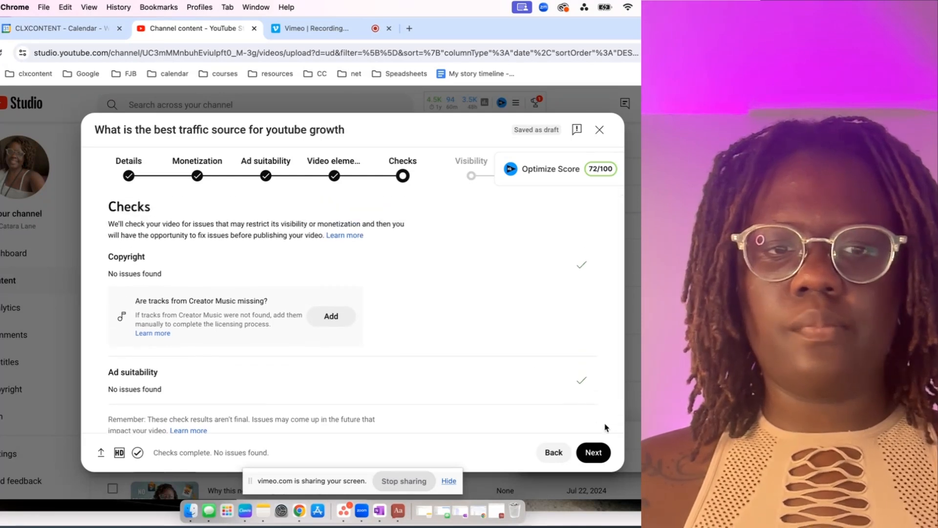
pyautogui.click(593, 452)
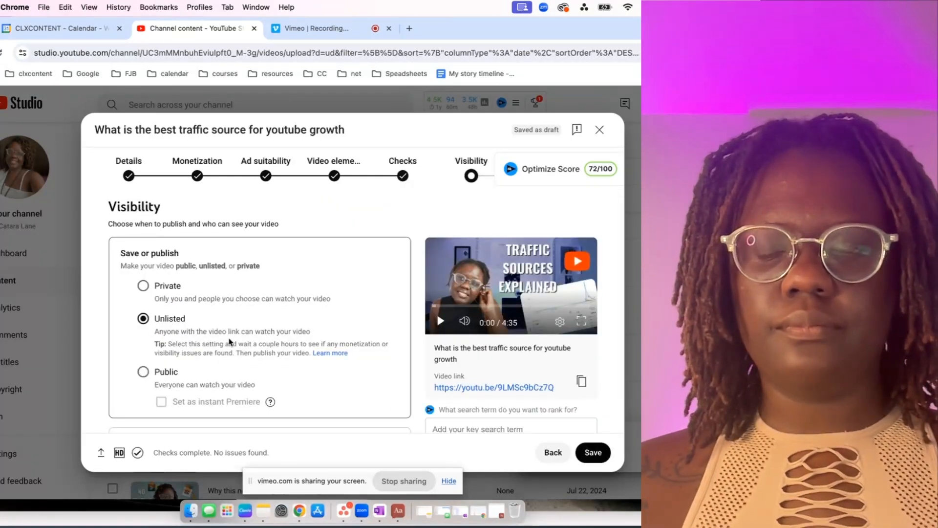
# Review the visibility options, choose to schedule the video as public and set the date to Aug 5, 2024.
pyautogui.scroll(-3, 231, 347)
pyautogui.scroll(3, 231, 346)
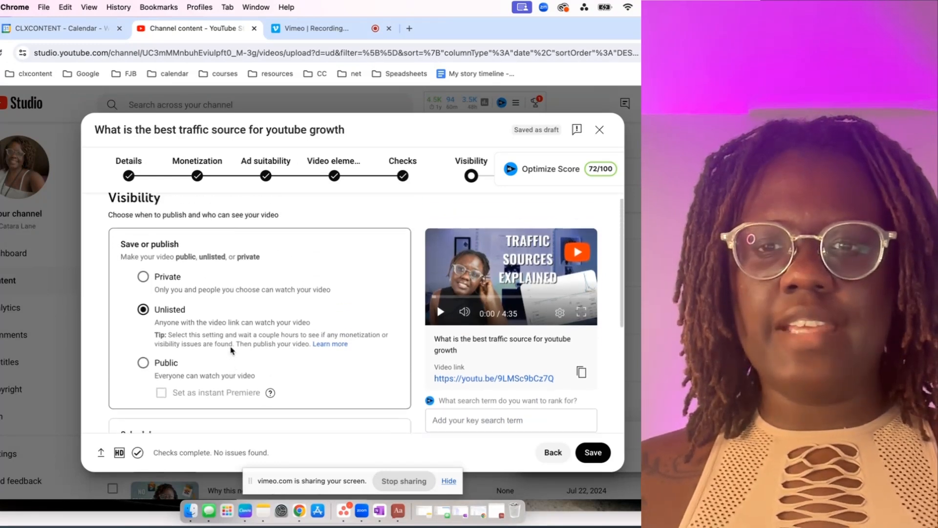
pyautogui.scroll(-3, 231, 346)
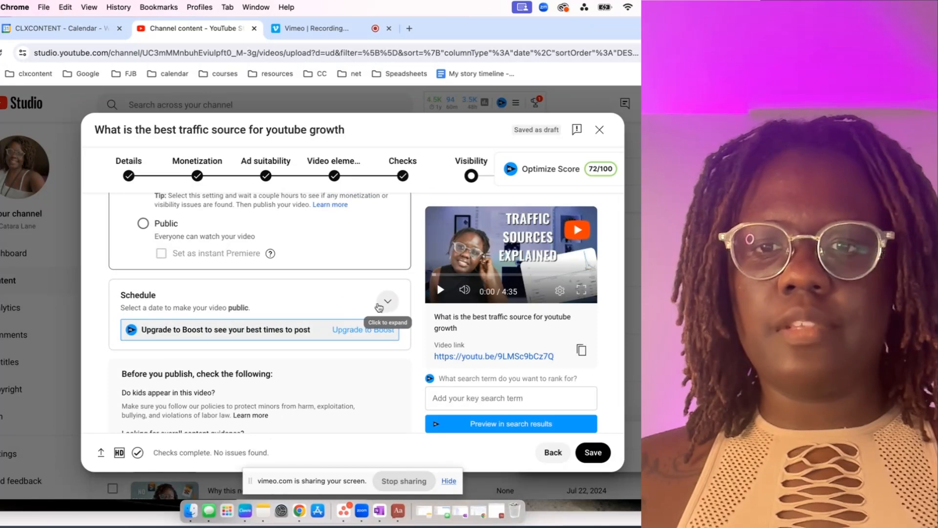
pyautogui.scroll(3, 325, 291)
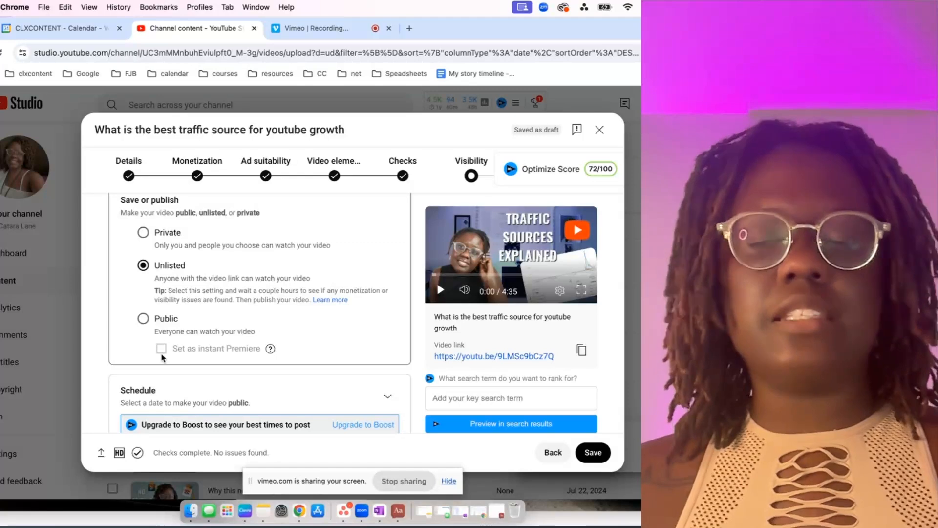
pyautogui.scroll(-2, 203, 355)
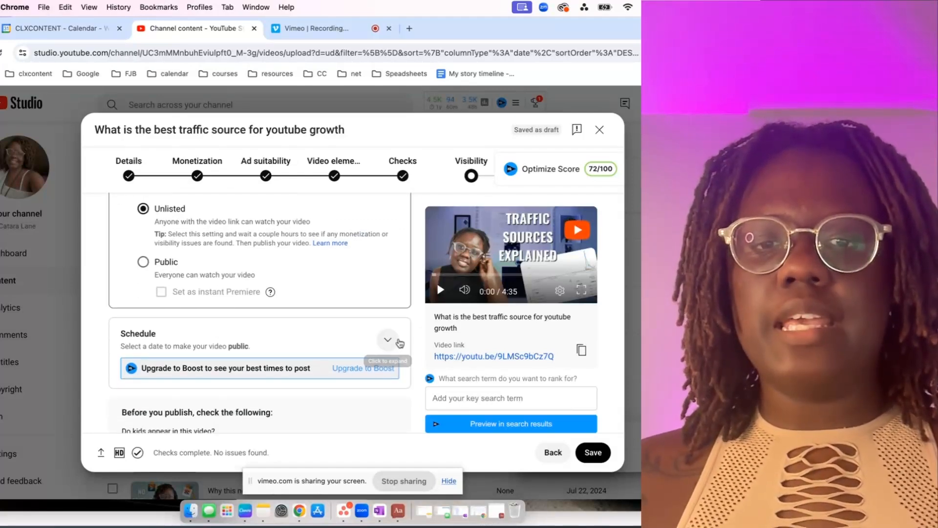
pyautogui.click(400, 343)
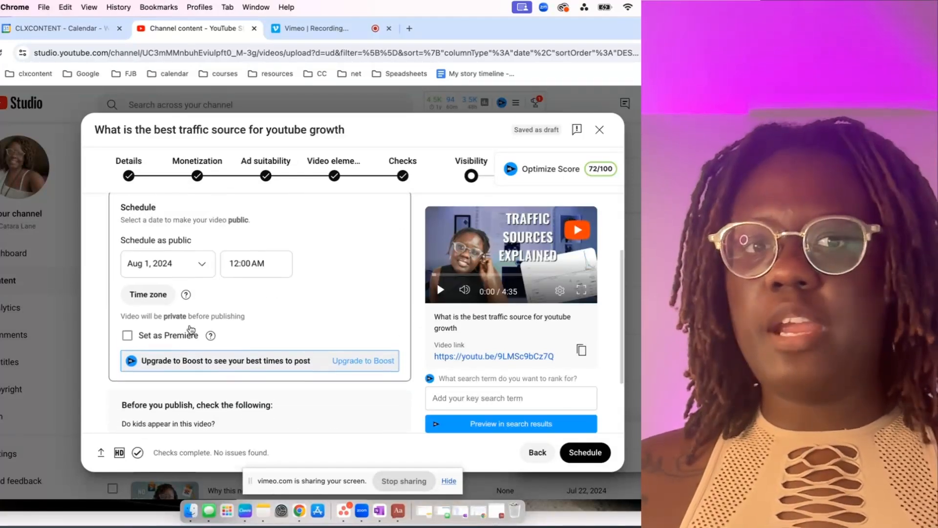
pyautogui.scroll(1, 191, 328)
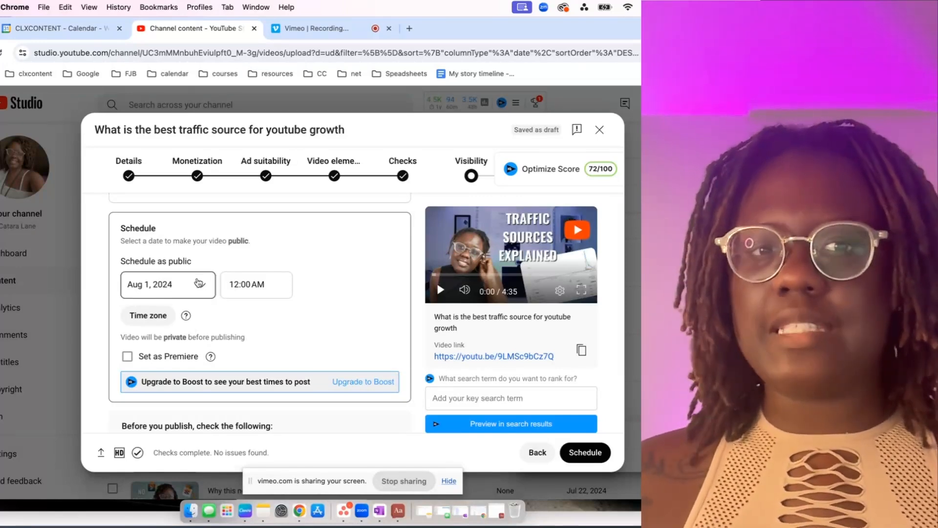
pyautogui.click(197, 283)
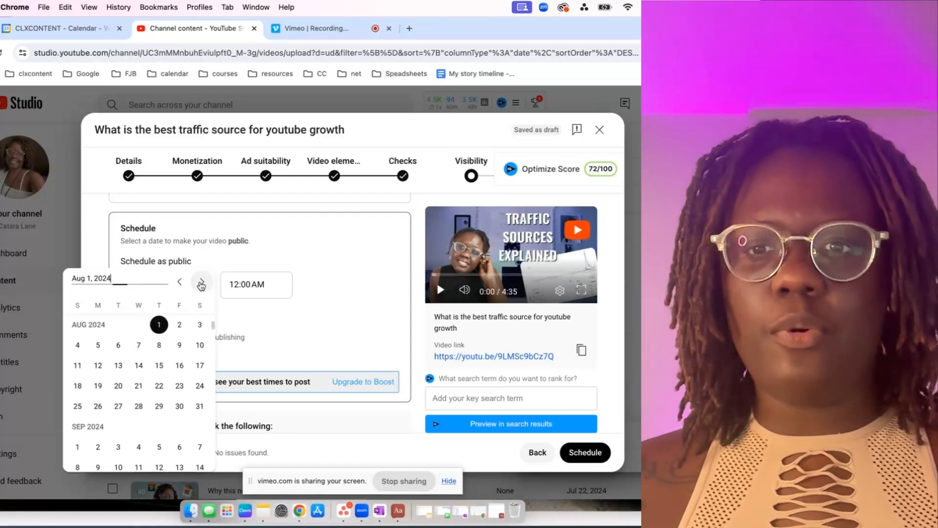
pyautogui.click(97, 345)
# Set the publishing time to 10:30 AM and schedule the video.
pyautogui.click(234, 284)
pyautogui.scroll(-5, 274, 355)
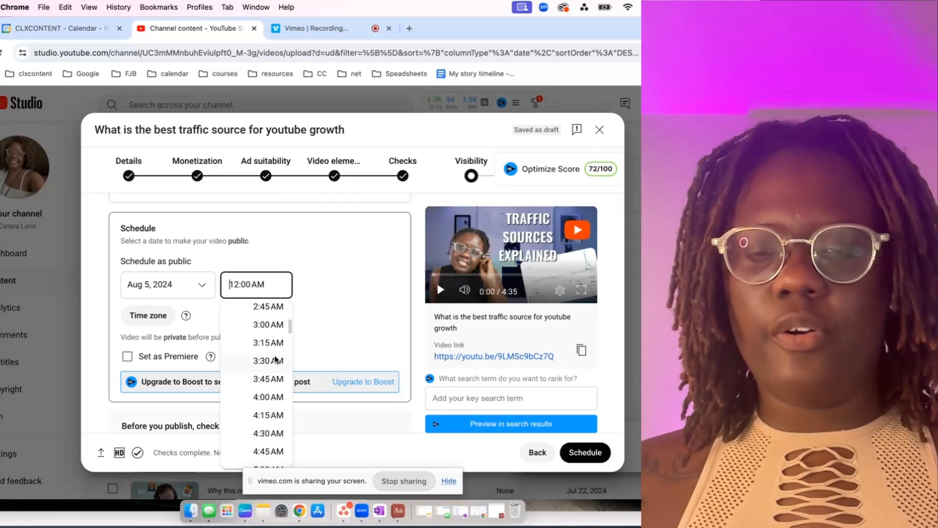
pyautogui.scroll(-3, 275, 360)
pyautogui.scroll(-8, 275, 359)
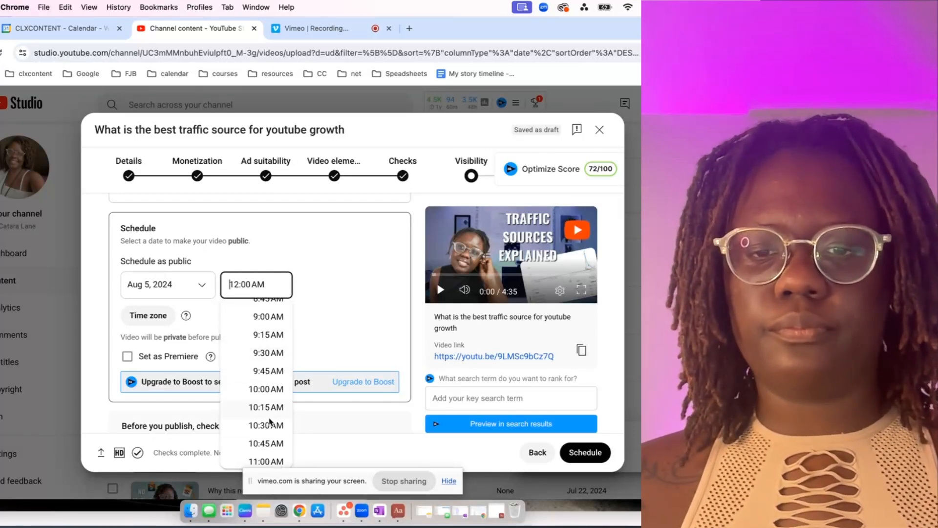
pyautogui.scroll(-1, 271, 426)
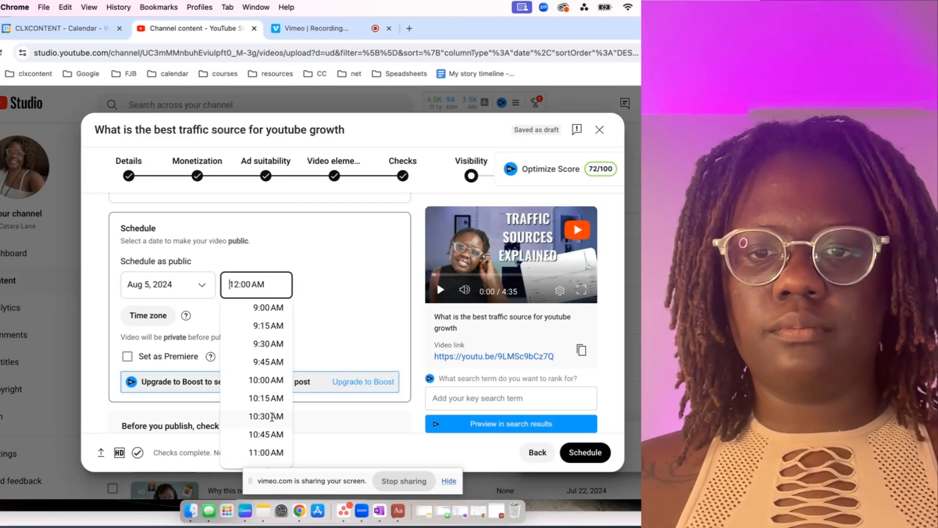
pyautogui.click(272, 416)
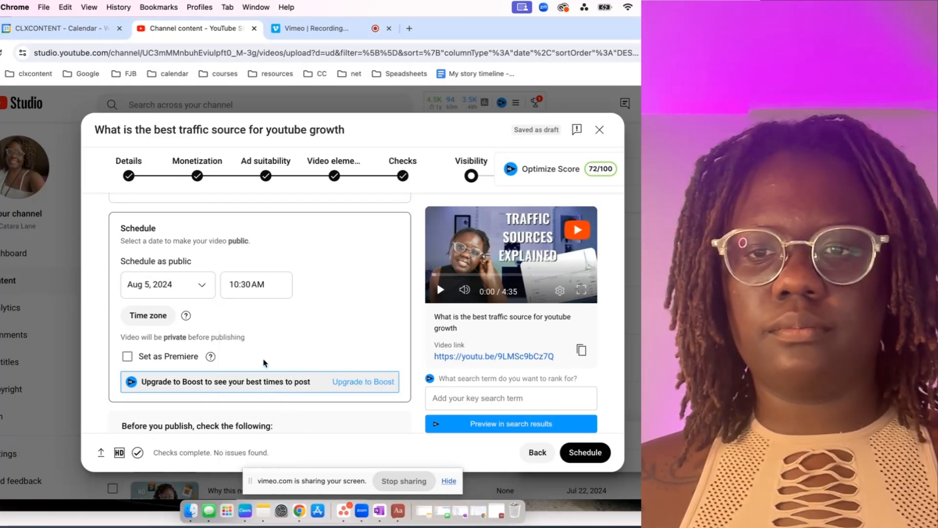
pyautogui.scroll(-3, 264, 362)
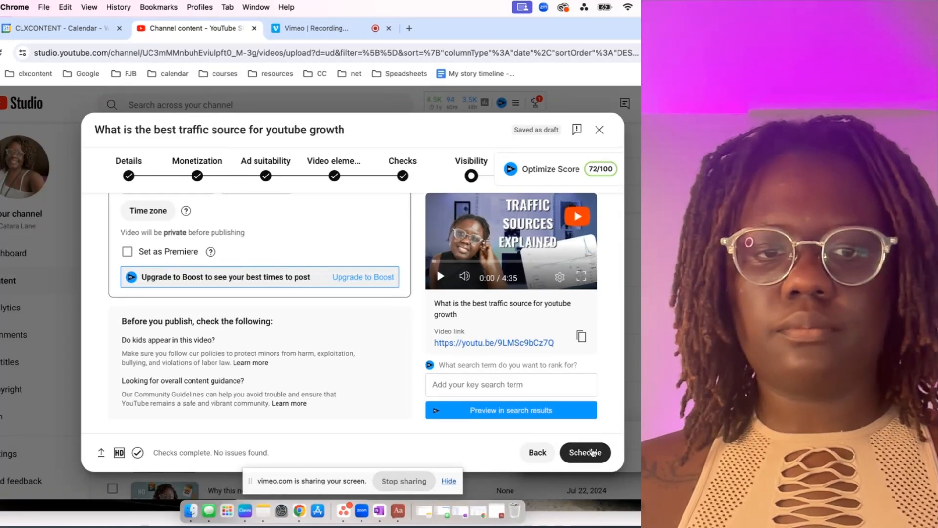
pyautogui.click(585, 453)
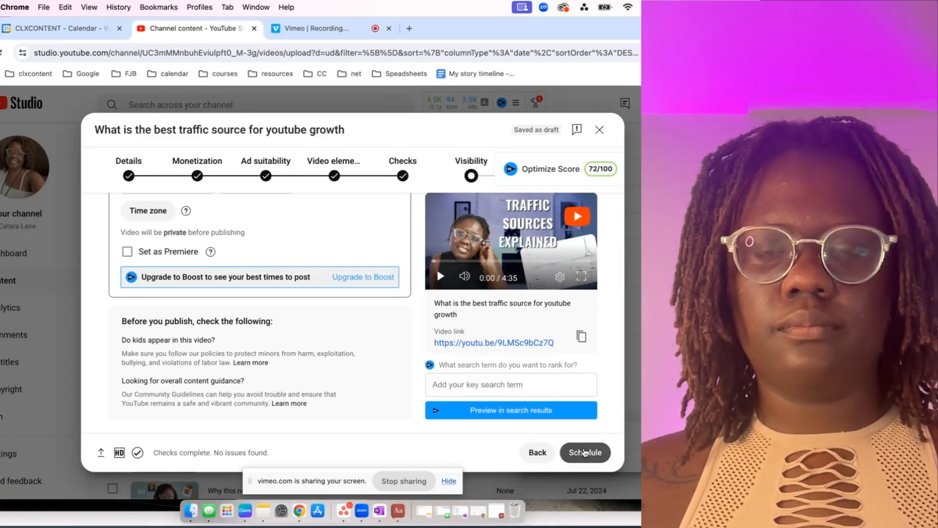